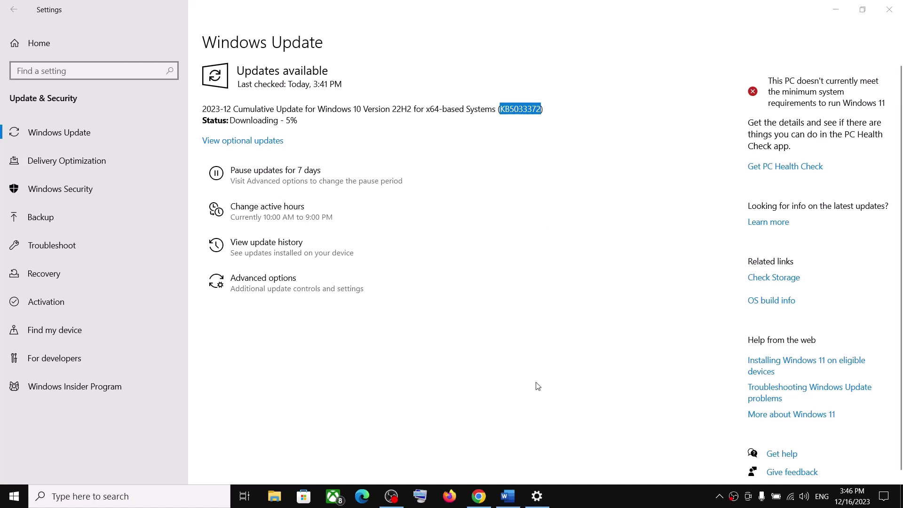
- Restore the Word note with error 0x800F0922 and the Edge download link over Settings
{"action": "left_click", "coordinate": [508, 497]}
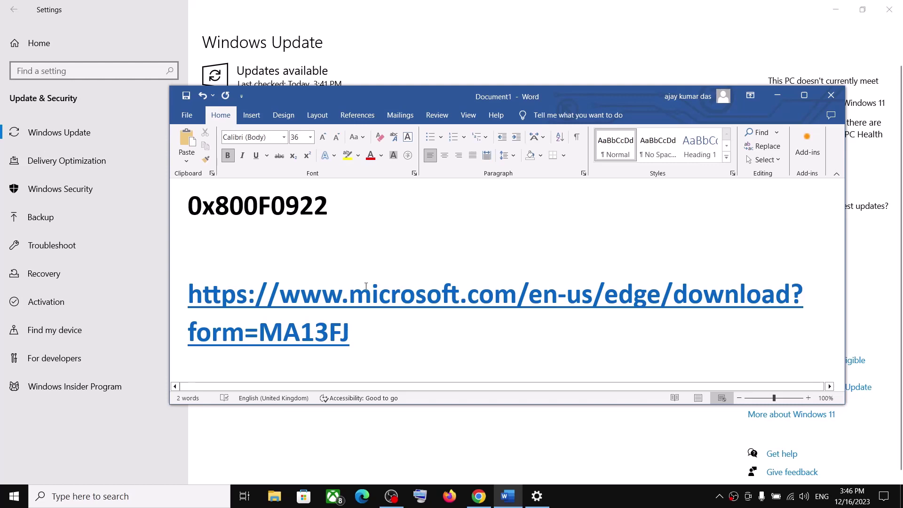
- Select the Edge download link in the Word note and switch to Chrome
{"action": "triple_click", "coordinate": [291, 310]}
{"action": "key", "text": "ctrl+c"}
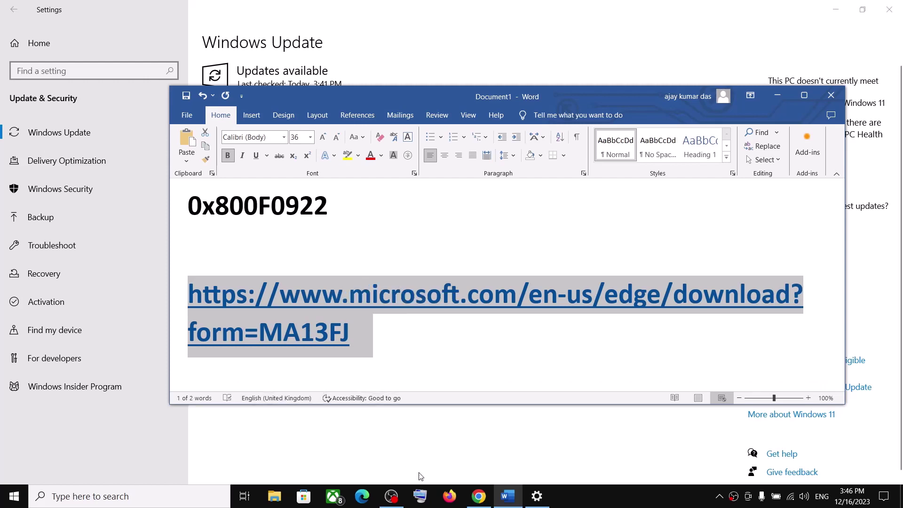
{"action": "left_click", "coordinate": [478, 496]}
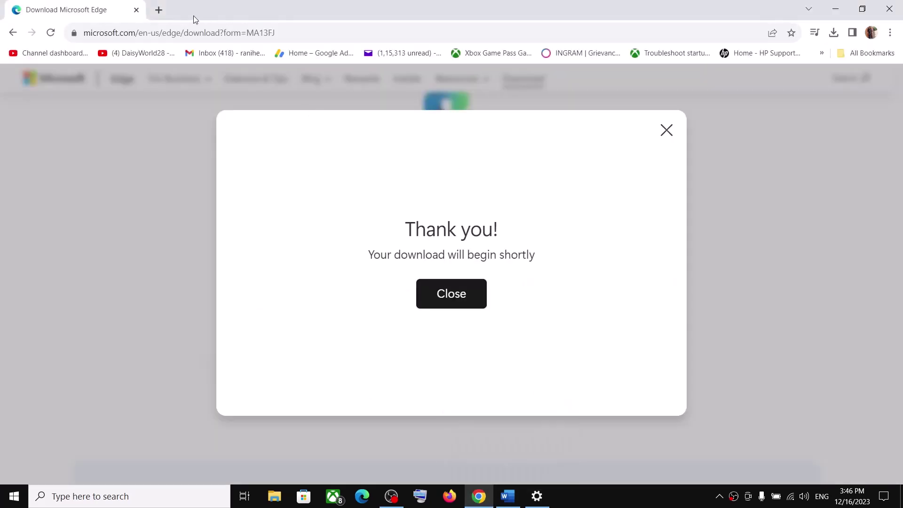
- Open the copied Edge download link in a new Chrome tab
{"action": "left_click", "coordinate": [160, 15]}
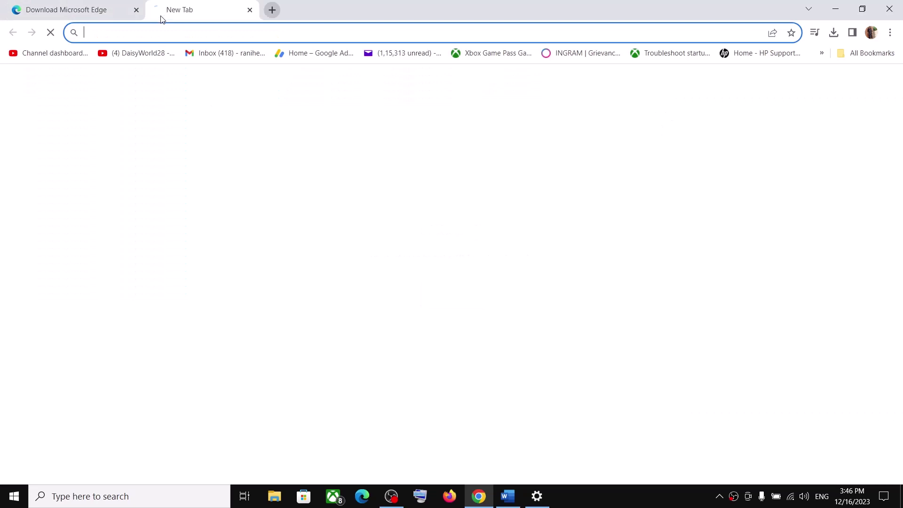
{"action": "key", "text": "ctrl+v"}
{"action": "key", "text": "Return"}
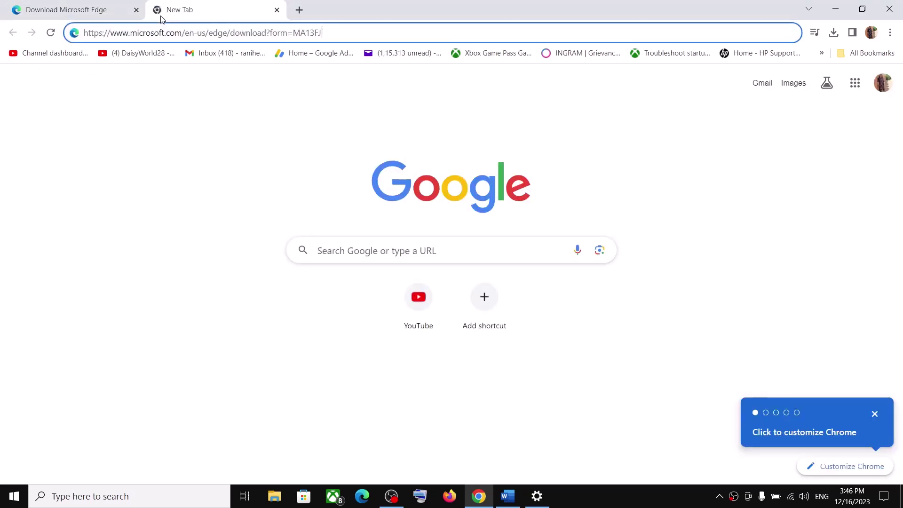
{"action": "key", "text": "Return"}
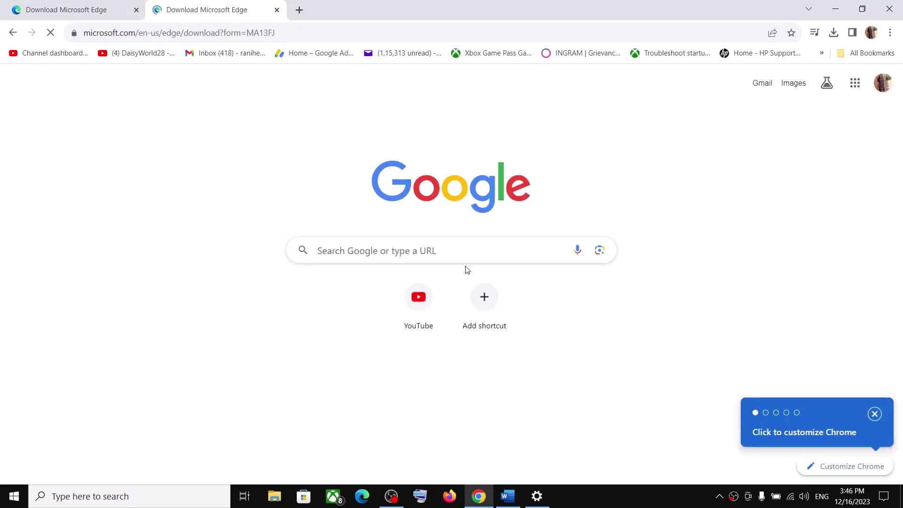
{"action": "scroll", "coordinate": [562, 327], "scroll_direction": "down", "scroll_amount": 1}
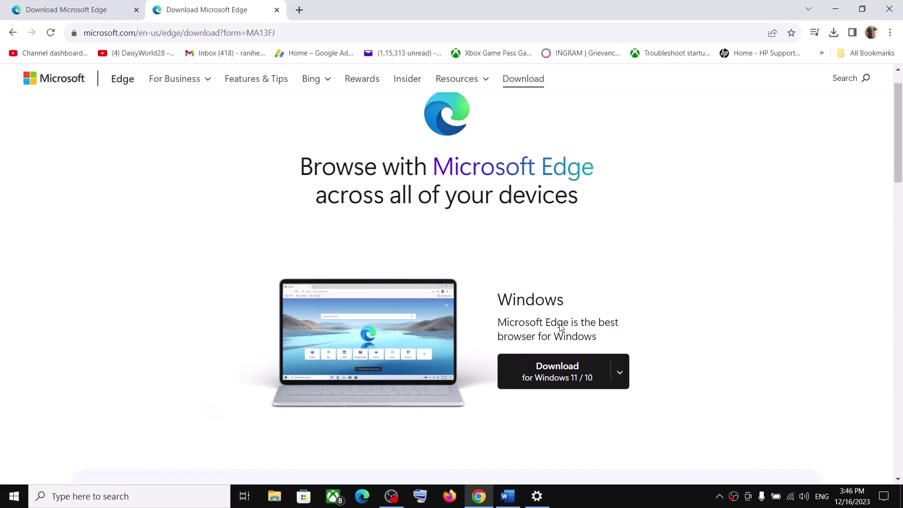
{"action": "scroll", "coordinate": [586, 373], "scroll_direction": "up", "scroll_amount": 1}
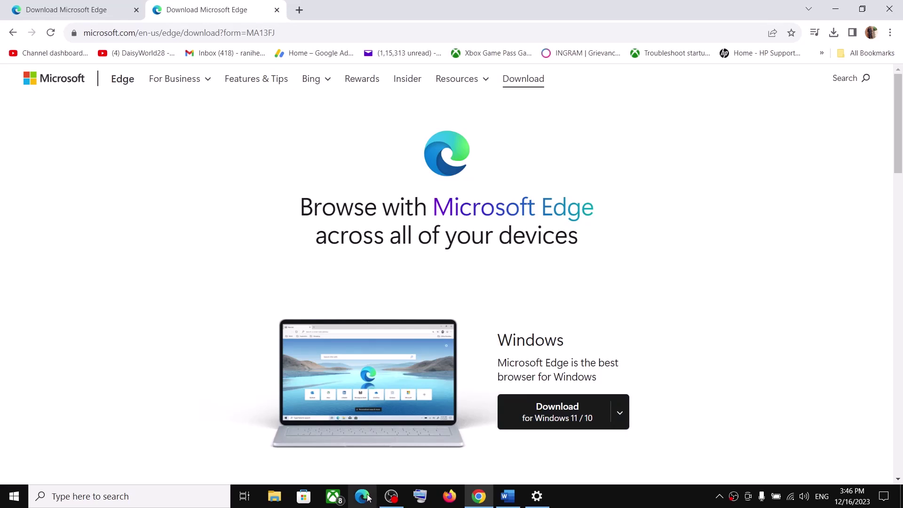
{"action": "scroll", "coordinate": [521, 282], "scroll_direction": "down", "scroll_amount": 1}
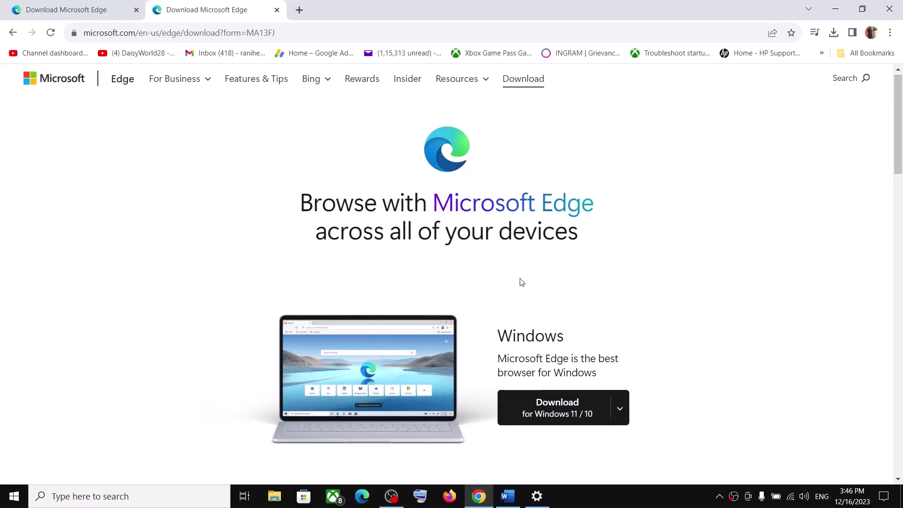
{"action": "scroll", "coordinate": [521, 282], "scroll_direction": "down", "scroll_amount": 1}
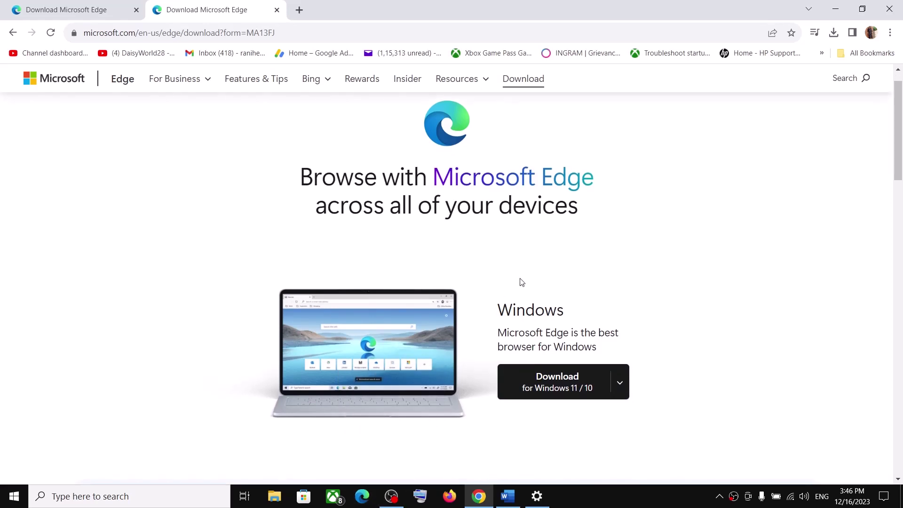
- Download Edge for Windows 11 / 10, accepting the licence terms, and run the installer
{"action": "left_click", "coordinate": [568, 383]}
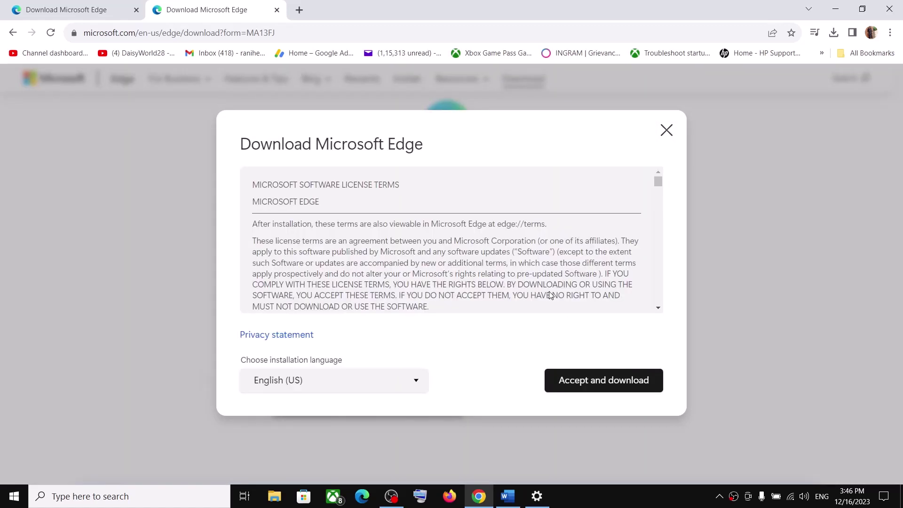
{"action": "left_click", "coordinate": [618, 381]}
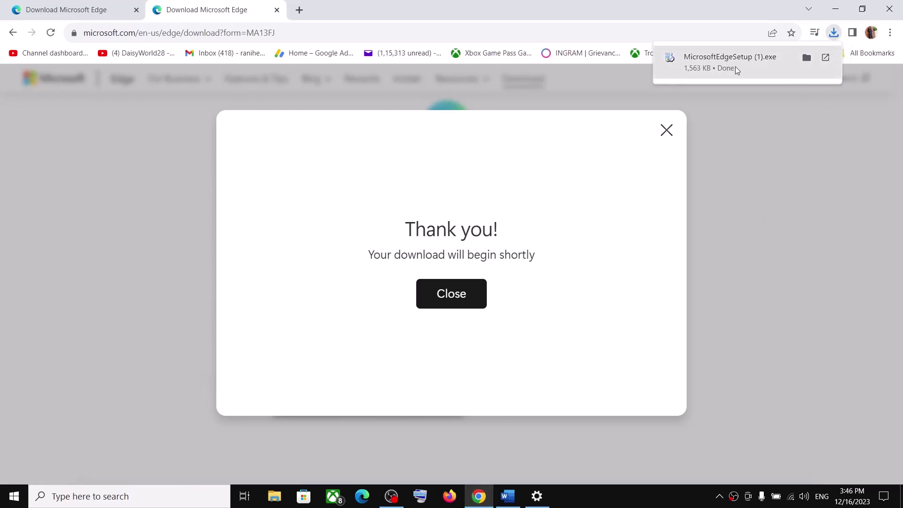
{"action": "left_click", "coordinate": [736, 69]}
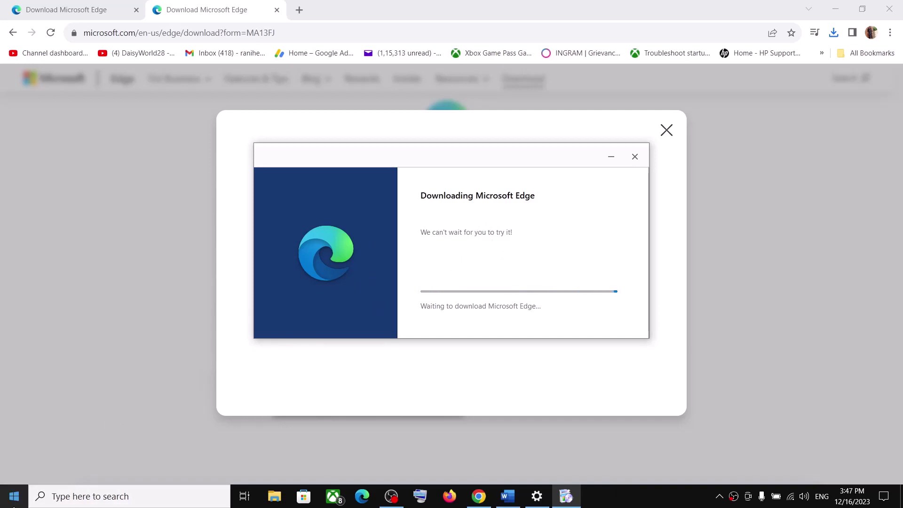
- Let the Edge installer run, then return to Windows Update with KB5033372 at 5%
{"action": "key", "text": "super"}
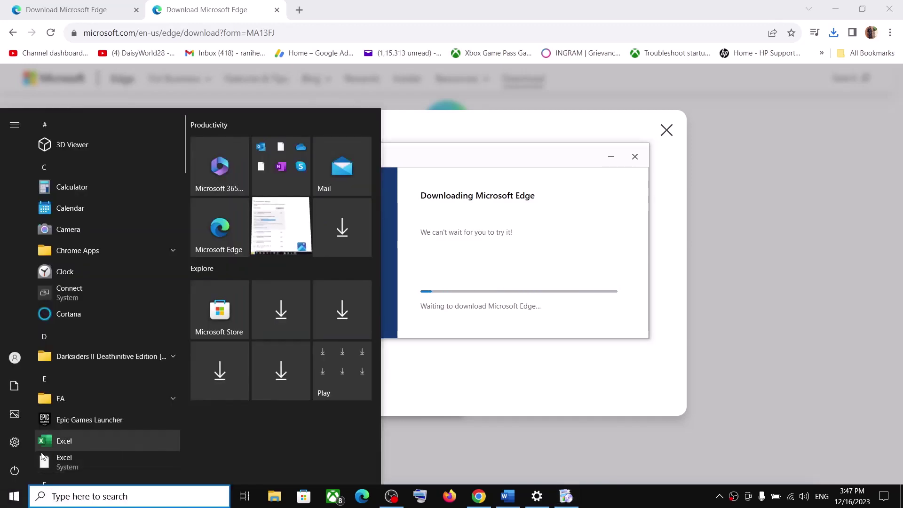
{"action": "left_click", "coordinate": [19, 471]}
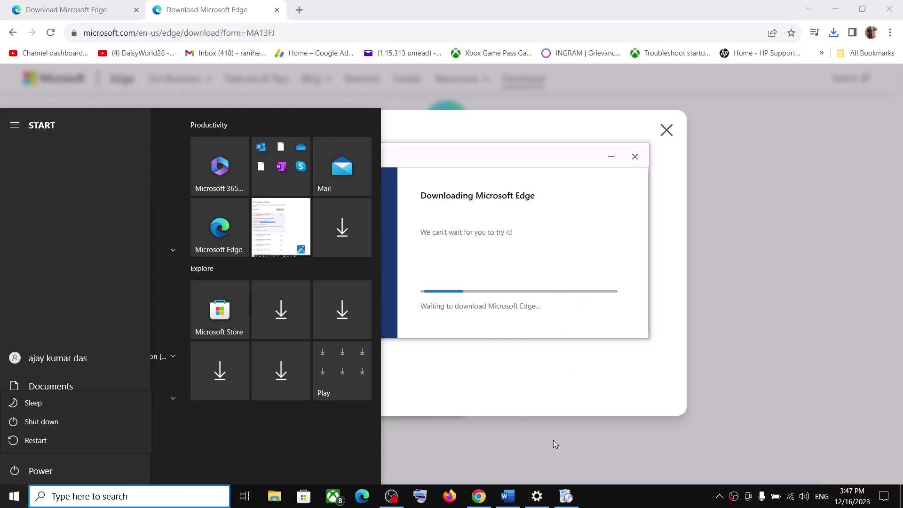
{"action": "left_click", "coordinate": [545, 498]}
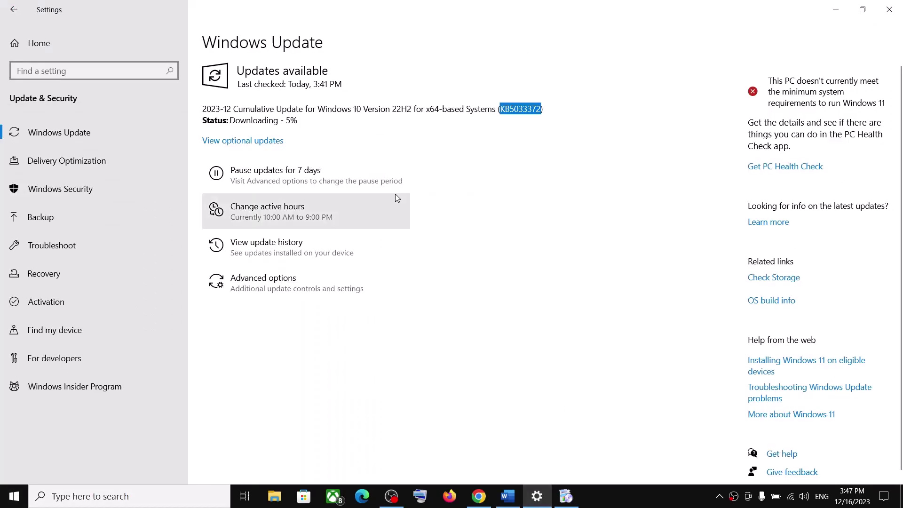
- Select KB5033372, bring up the Word guide's Step 1, and open Windows Settings with Win+I
{"action": "left_click", "coordinate": [520, 110]}
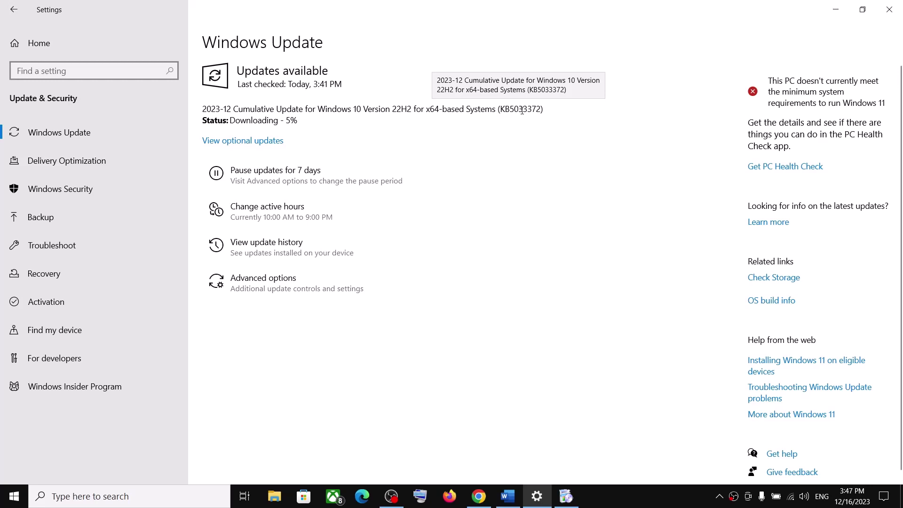
{"action": "double_click", "coordinate": [522, 110]}
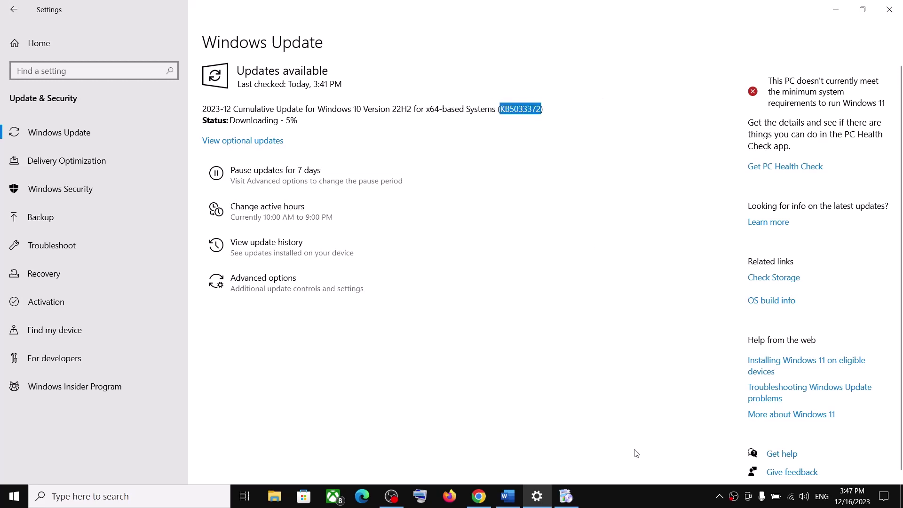
{"action": "left_click", "coordinate": [650, 498]}
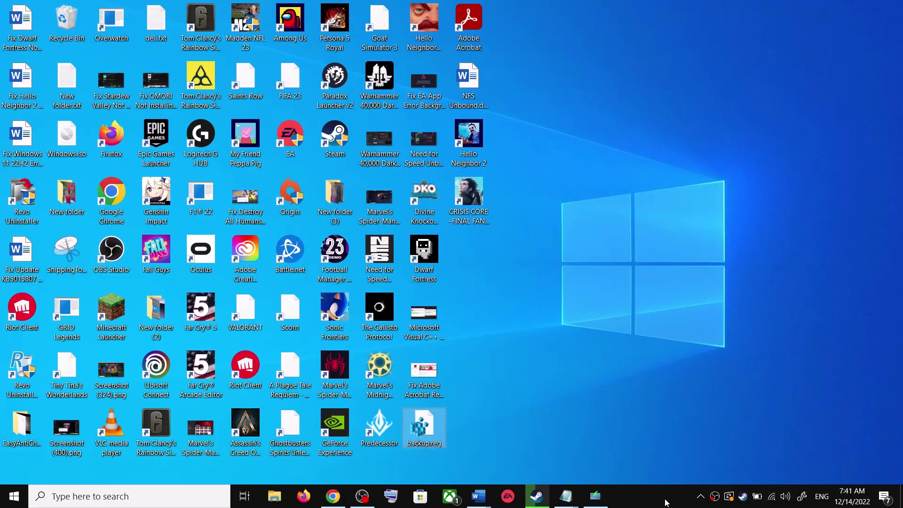
{"action": "mouse_move", "coordinate": [482, 499]}
{"action": "left_click", "coordinate": [535, 436]}
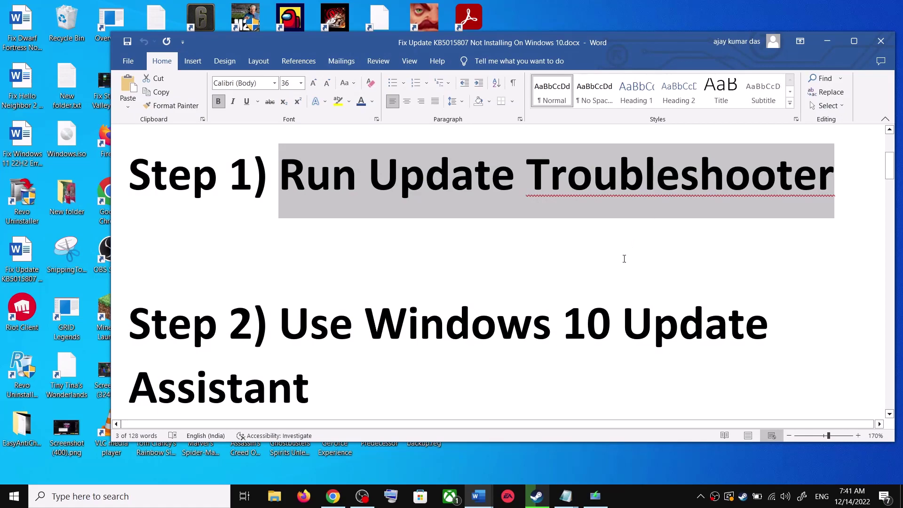
{"action": "key", "text": "super+i"}
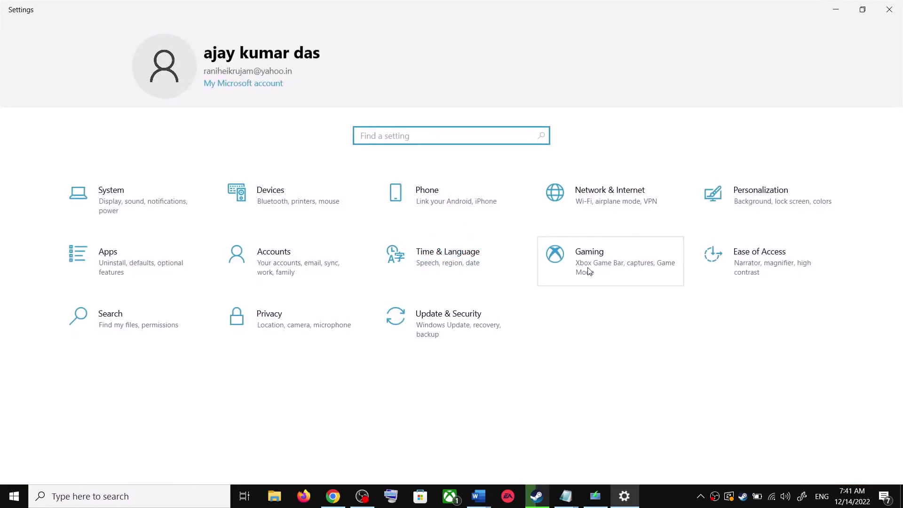
- Run the Windows Update troubleshooter from Update & Security's additional troubleshooters
{"action": "left_click", "coordinate": [460, 328]}
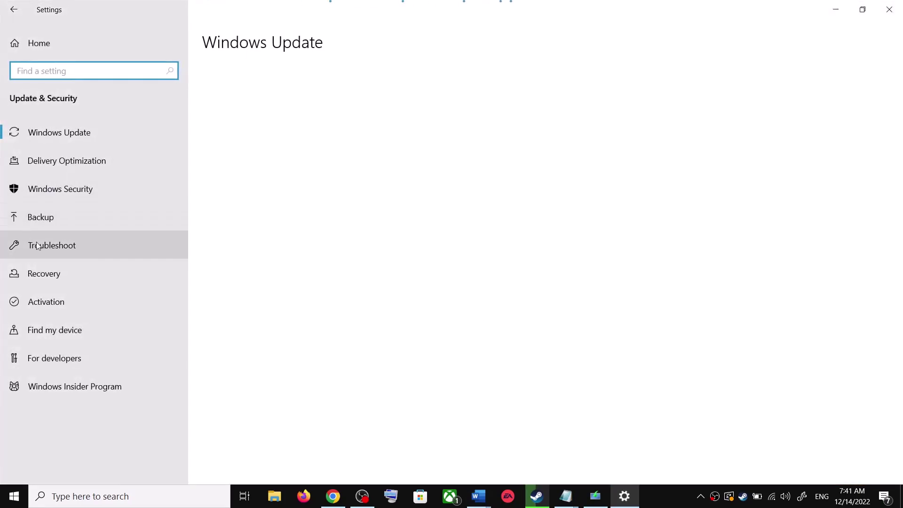
{"action": "left_click", "coordinate": [73, 247]}
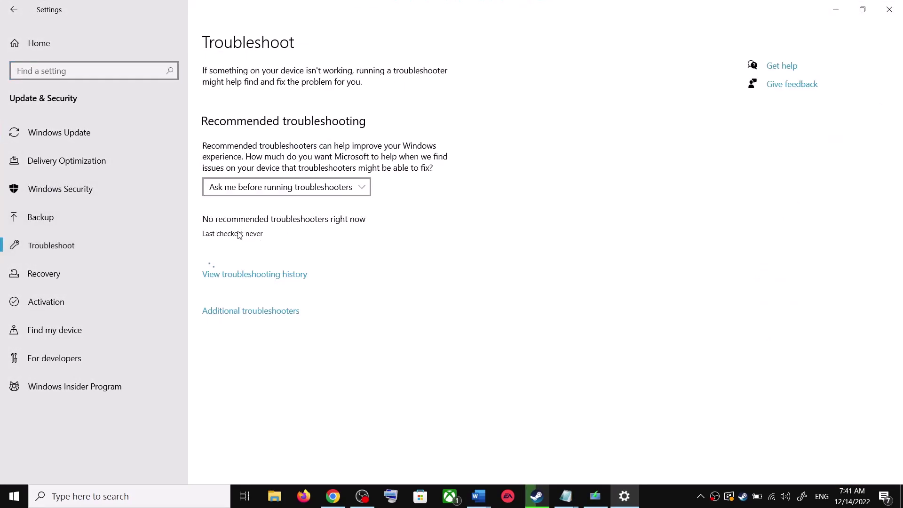
{"action": "left_click", "coordinate": [265, 313]}
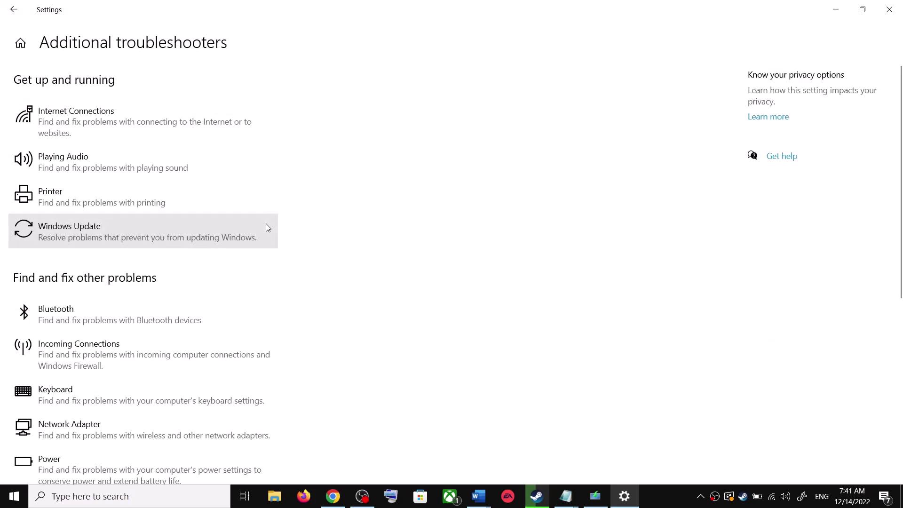
{"action": "left_click", "coordinate": [109, 236]}
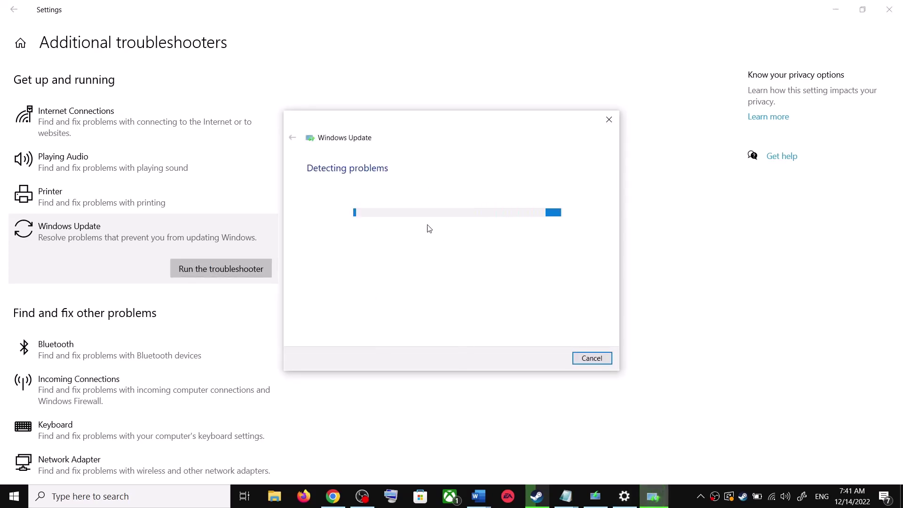
{"action": "left_click", "coordinate": [9, 505]}
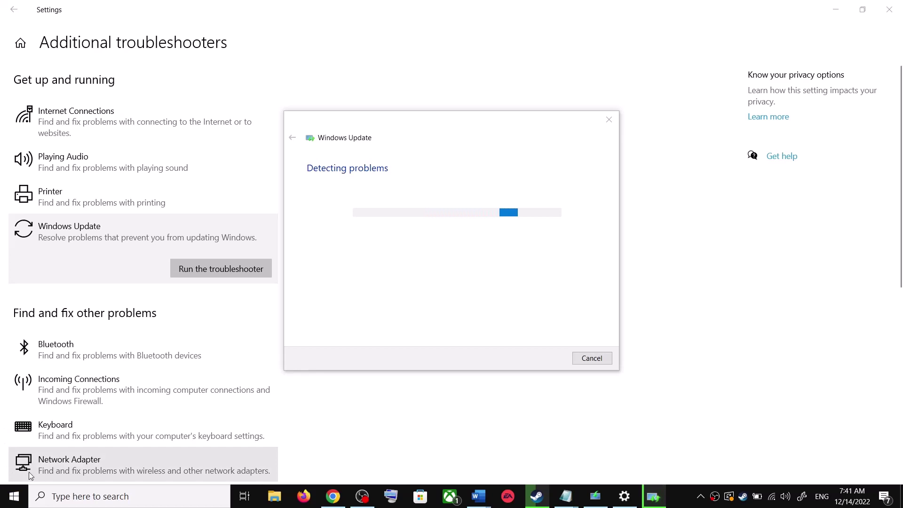
{"action": "left_click", "coordinate": [15, 470]}
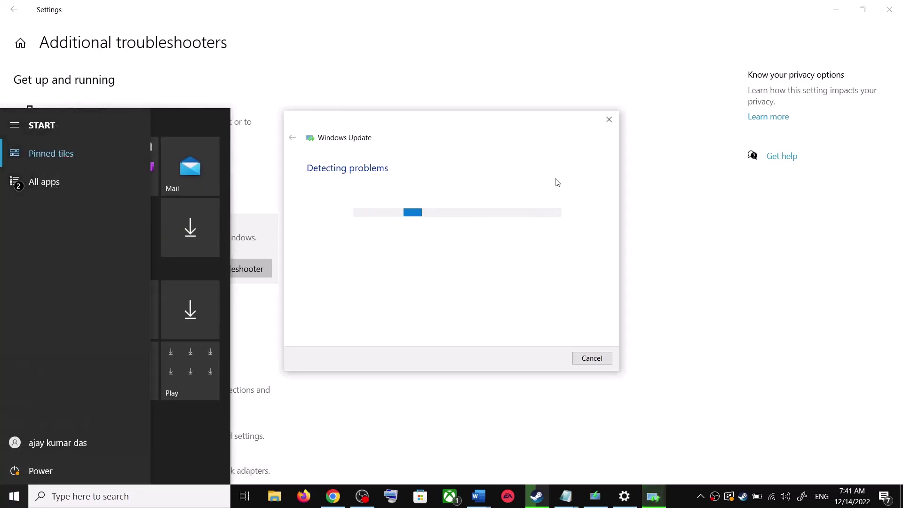
{"action": "left_click", "coordinate": [691, 201]}
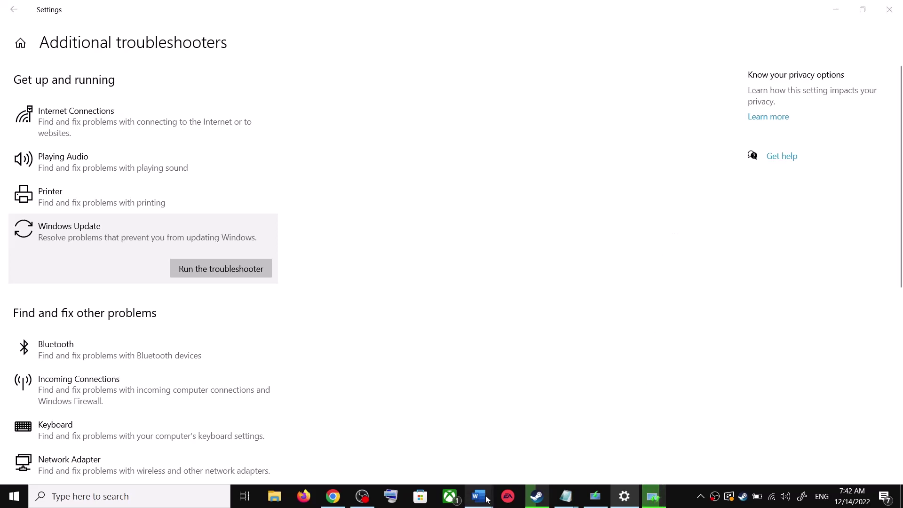
- Select the Download Windows 10 page URL in the Word guide and switch to that page in Chrome
{"action": "mouse_move", "coordinate": [487, 499]}
{"action": "left_click", "coordinate": [541, 405]}
{"action": "scroll", "coordinate": [305, 328], "scroll_direction": "down", "scroll_amount": 2}
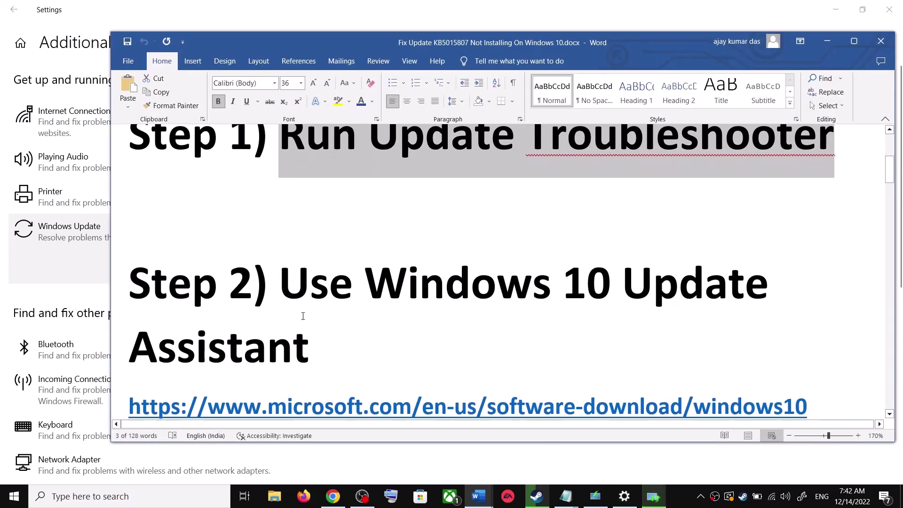
{"action": "left_click_drag", "start_coordinate": [280, 277], "coordinate": [382, 365]}
{"action": "scroll", "coordinate": [382, 365], "scroll_direction": "down", "scroll_amount": 2}
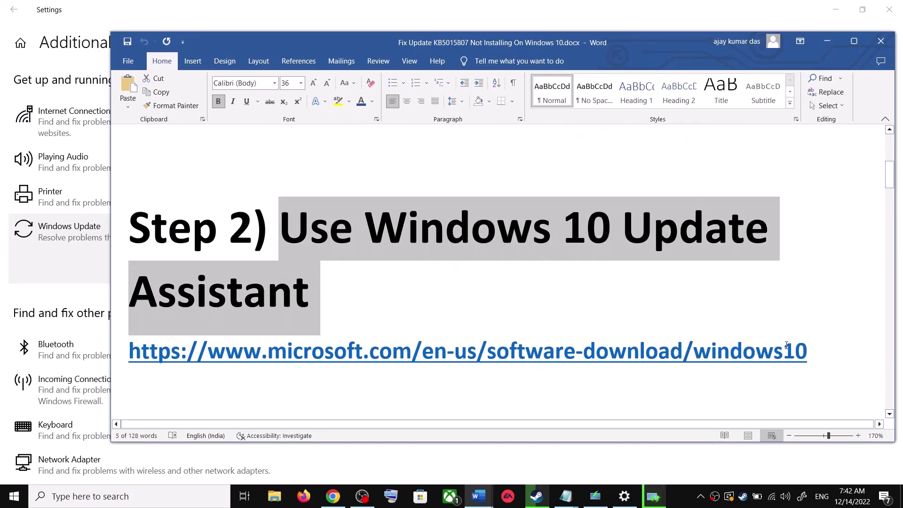
{"action": "triple_click", "coordinate": [813, 352]}
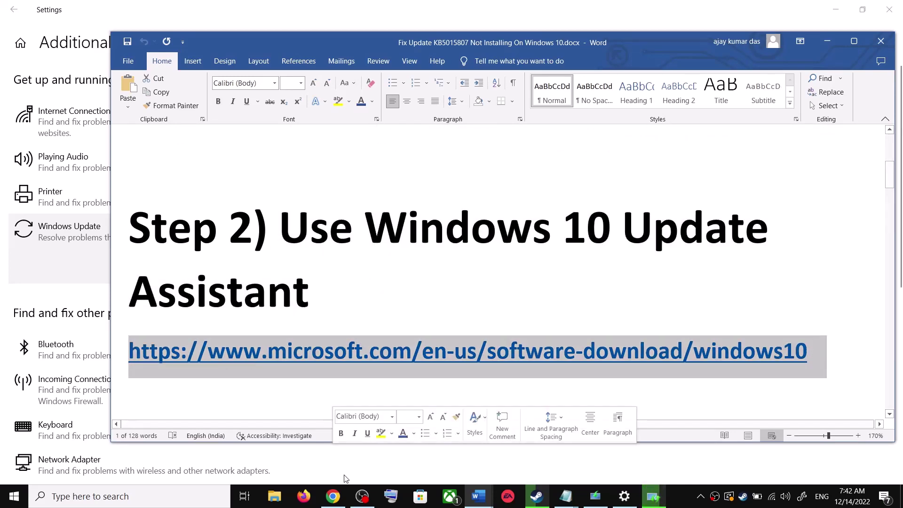
{"action": "left_click", "coordinate": [339, 498]}
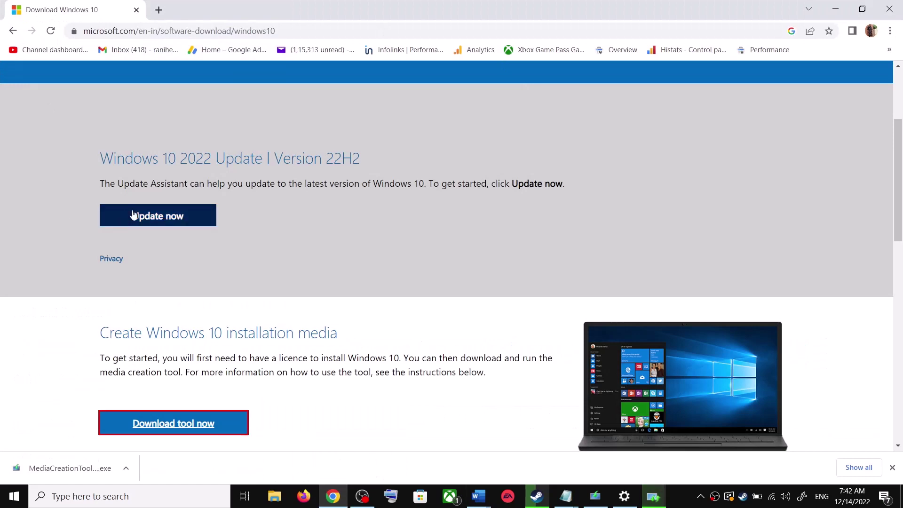
- Download the Windows 10 Update Assistant with Update now and launch the installer
{"action": "scroll", "coordinate": [236, 233], "scroll_direction": "up", "scroll_amount": 3}
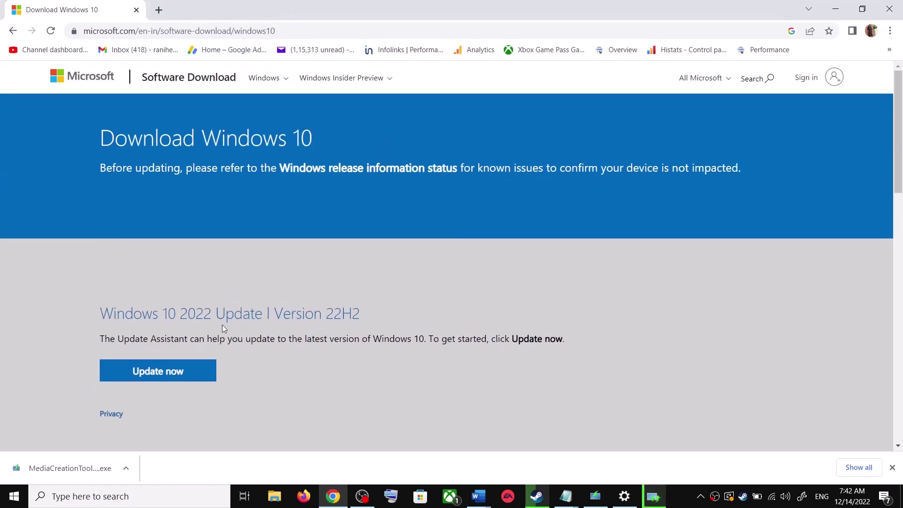
{"action": "left_click_drag", "start_coordinate": [116, 339], "coordinate": [187, 340]}
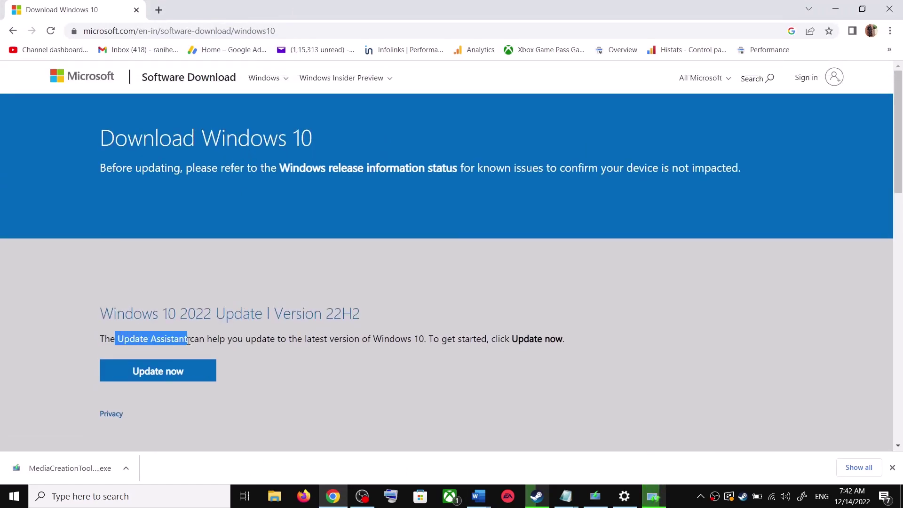
{"action": "left_click", "coordinate": [180, 373]}
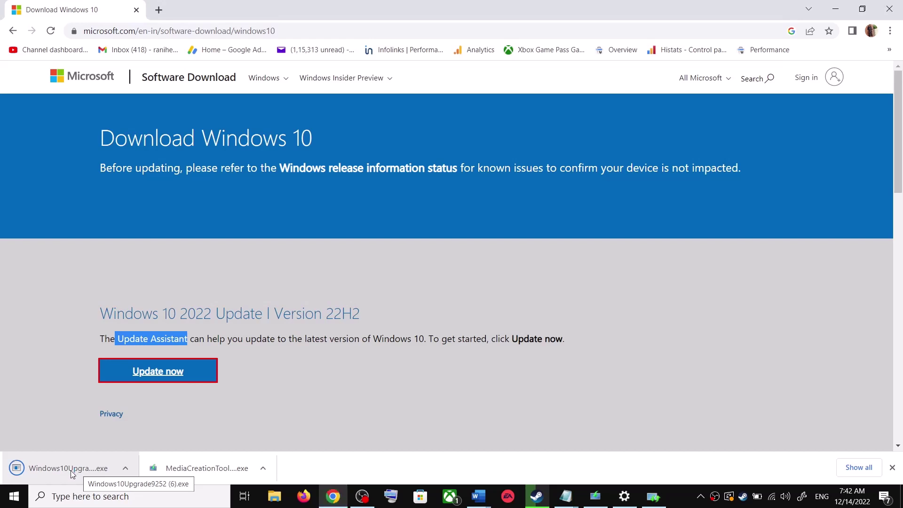
{"action": "left_click", "coordinate": [56, 469]}
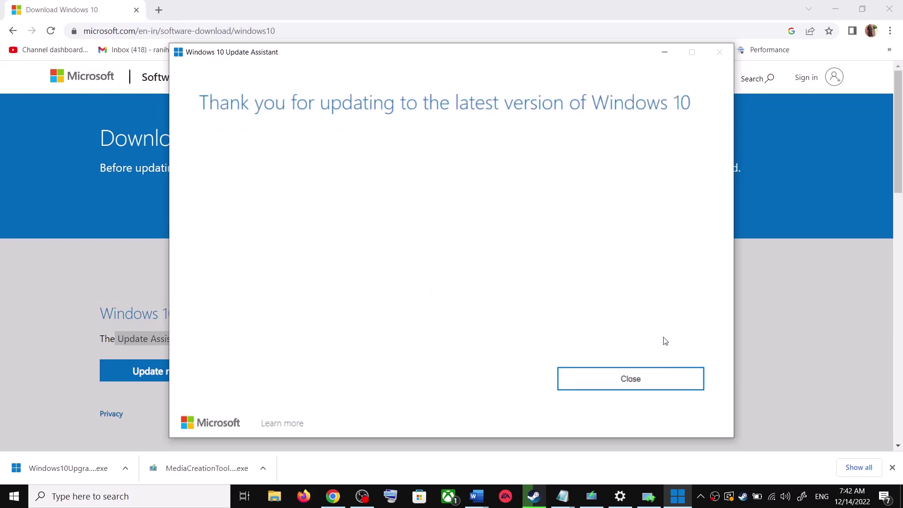
- Close the finished Windows 10 Update Assistant window
{"action": "left_click", "coordinate": [657, 382]}
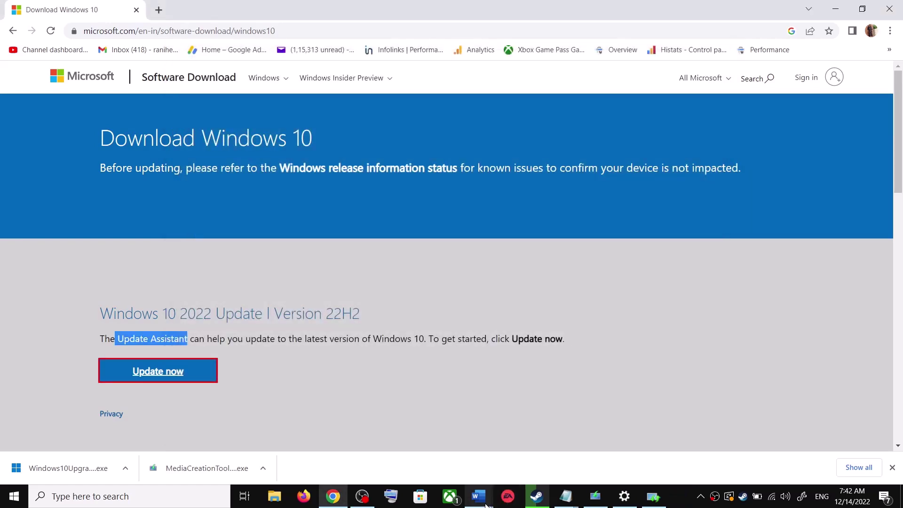
- Bring the Word fix guide back and scroll down to Step 3, Reset Windows Update
{"action": "mouse_move", "coordinate": [479, 497]}
{"action": "left_click", "coordinate": [559, 464]}
{"action": "scroll", "coordinate": [369, 317], "scroll_direction": "down", "scroll_amount": 1}
{"action": "scroll", "coordinate": [369, 317], "scroll_direction": "down", "scroll_amount": 3}
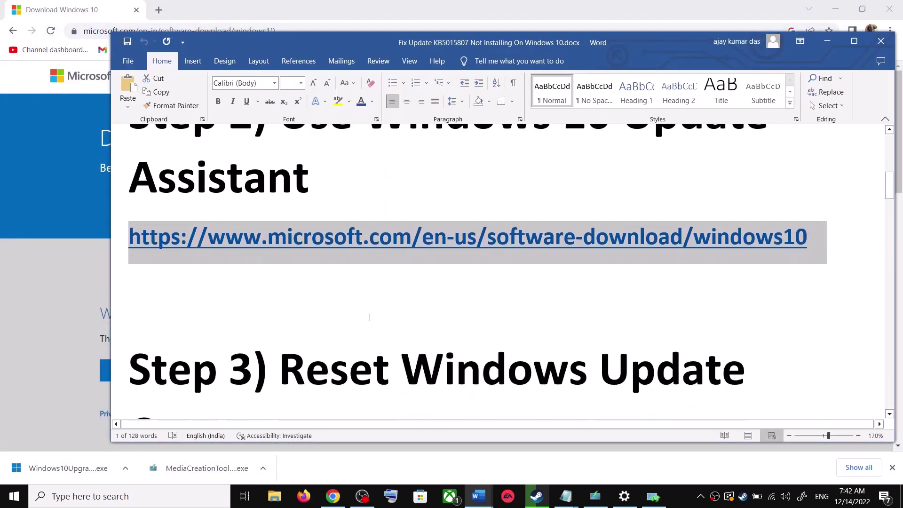
{"action": "left_click_drag", "start_coordinate": [282, 292], "coordinate": [386, 346]}
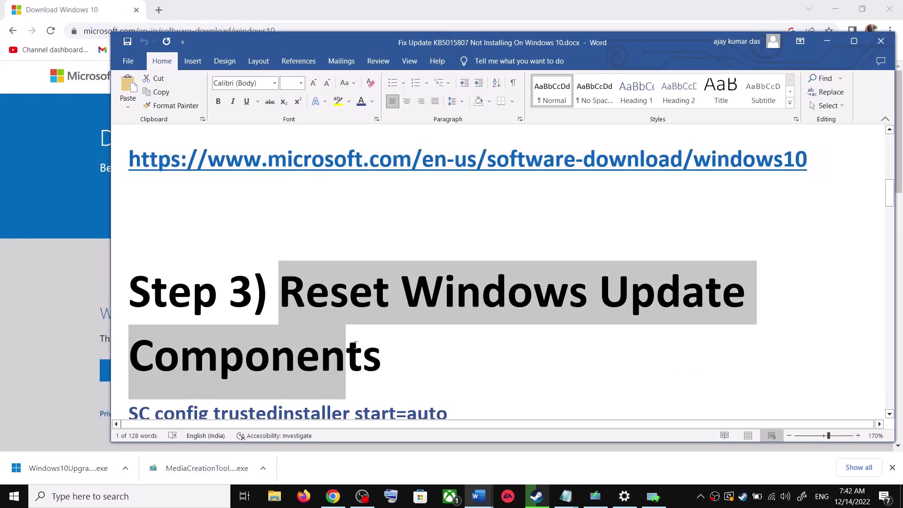
{"action": "scroll", "coordinate": [389, 347], "scroll_direction": "down", "scroll_amount": 2}
- Copy the reset commands from the SC config line through net start appidsvc
{"action": "left_click", "coordinate": [134, 319]}
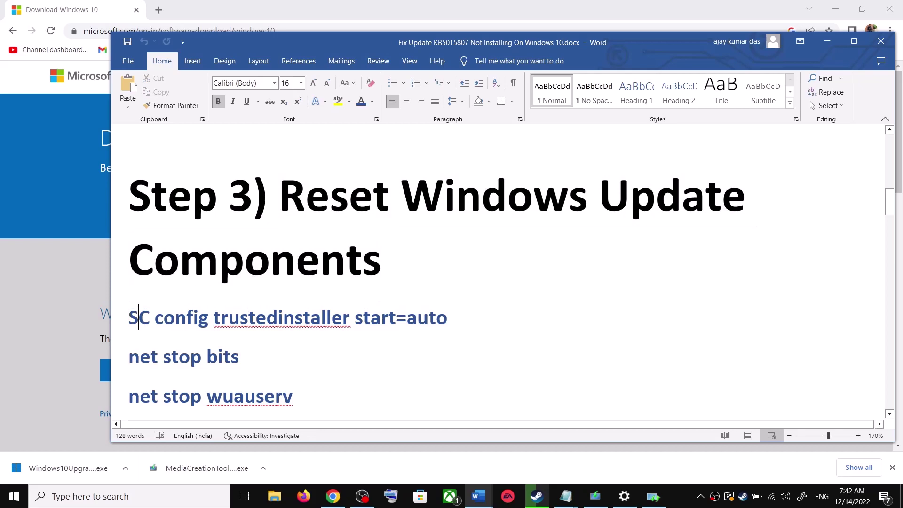
{"action": "left_click_drag", "start_coordinate": [133, 319], "coordinate": [296, 393]}
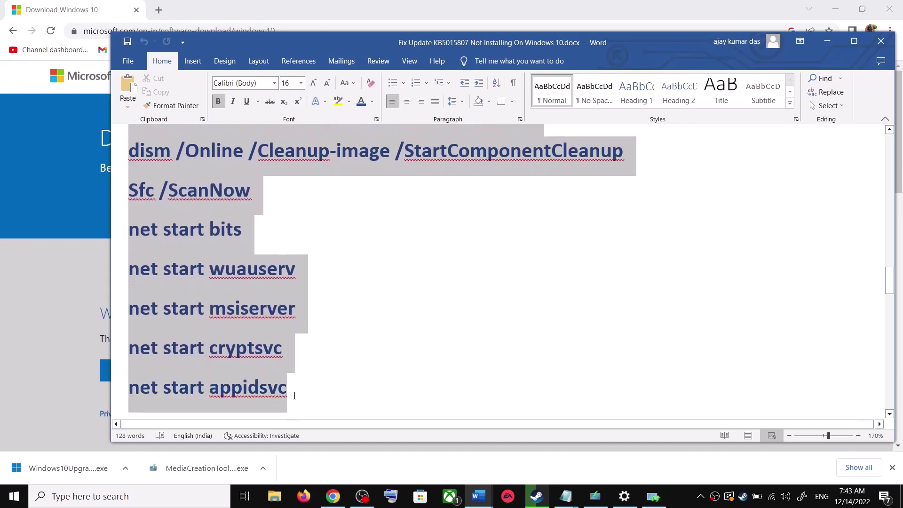
{"action": "scroll", "coordinate": [296, 393], "scroll_direction": "down", "scroll_amount": 2}
{"action": "right_click", "coordinate": [240, 265]}
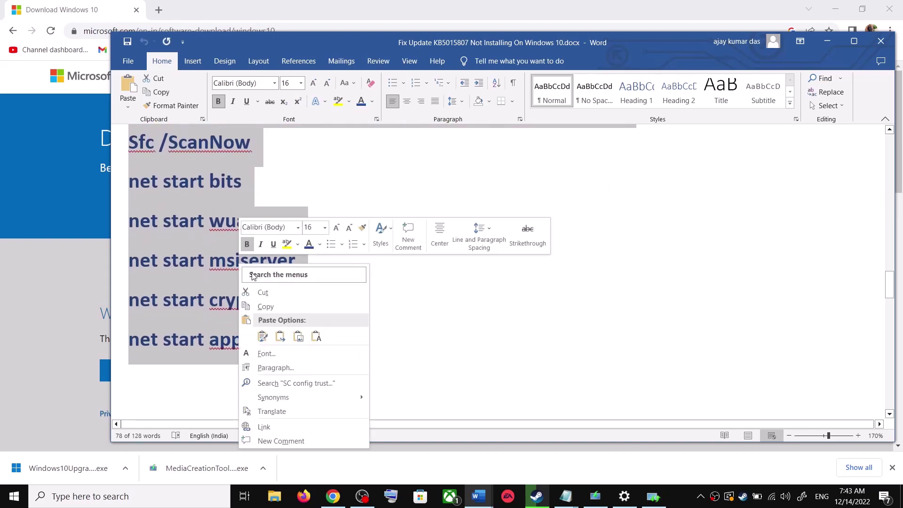
{"action": "left_click", "coordinate": [276, 307]}
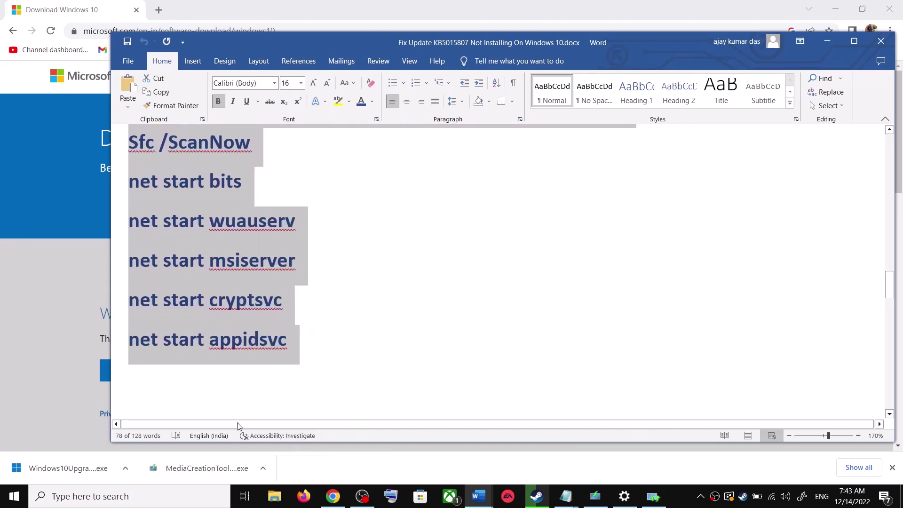
{"action": "left_click", "coordinate": [159, 506]}
- Open Notepad from search and paste in the copied reset commands
{"action": "type", "text": "ote"}
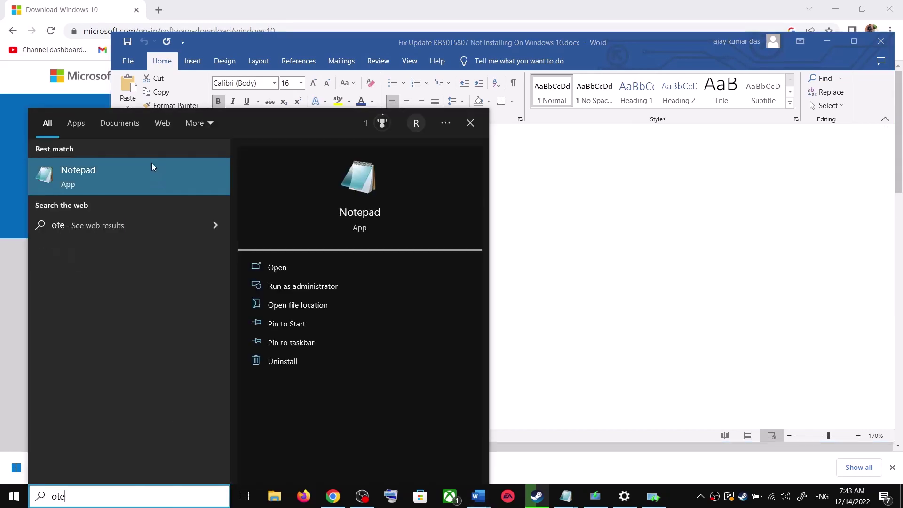
{"action": "left_click", "coordinate": [152, 167]}
{"action": "key", "text": "ctrl+v"}
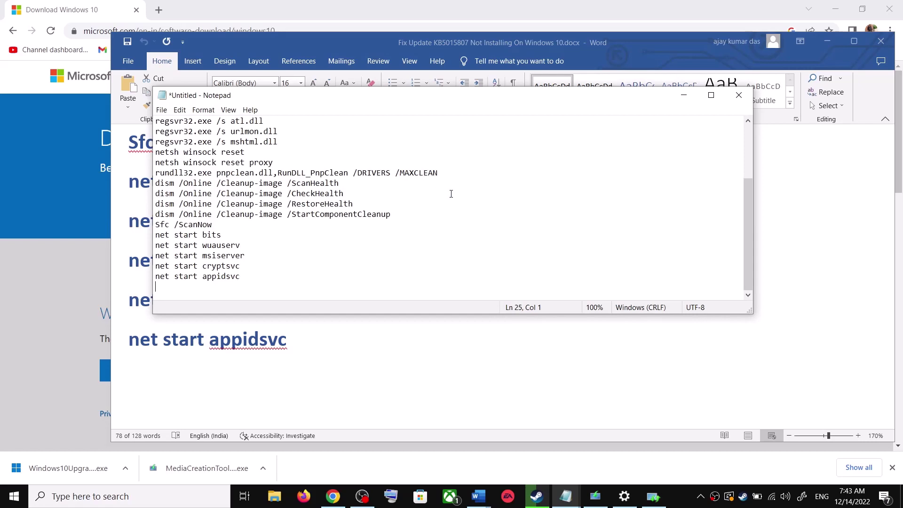
{"action": "scroll", "coordinate": [277, 219], "scroll_direction": "up", "scroll_amount": 3}
- Save the script to the Desktop as Wufix.bat using the All Files type
{"action": "left_click", "coordinate": [162, 109]}
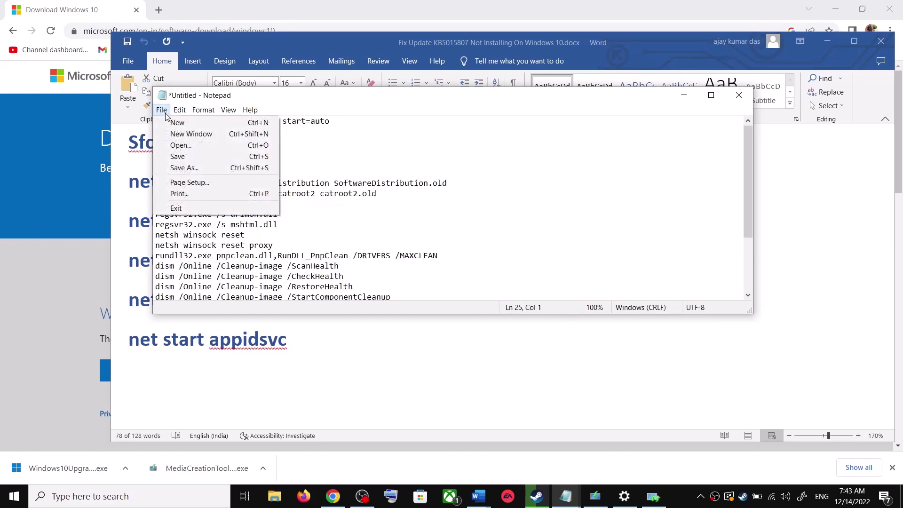
{"action": "left_click", "coordinate": [184, 169]}
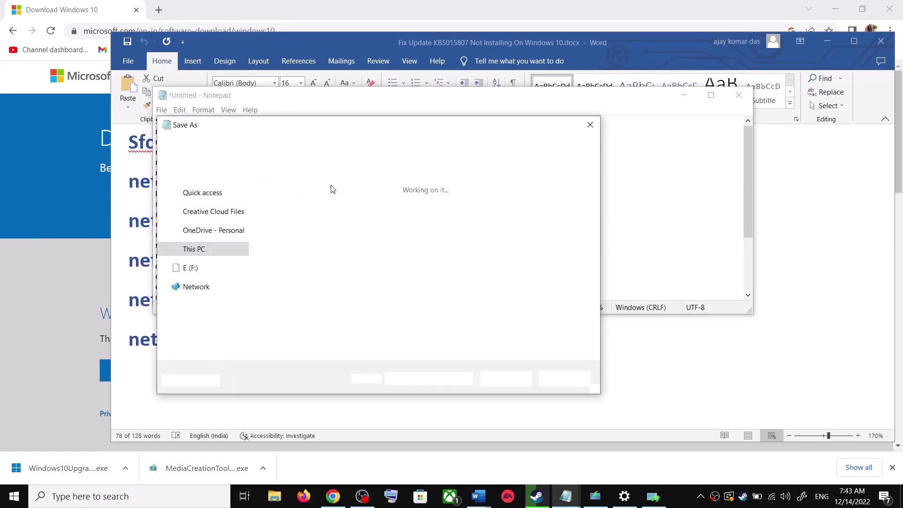
{"action": "left_click", "coordinate": [209, 222]}
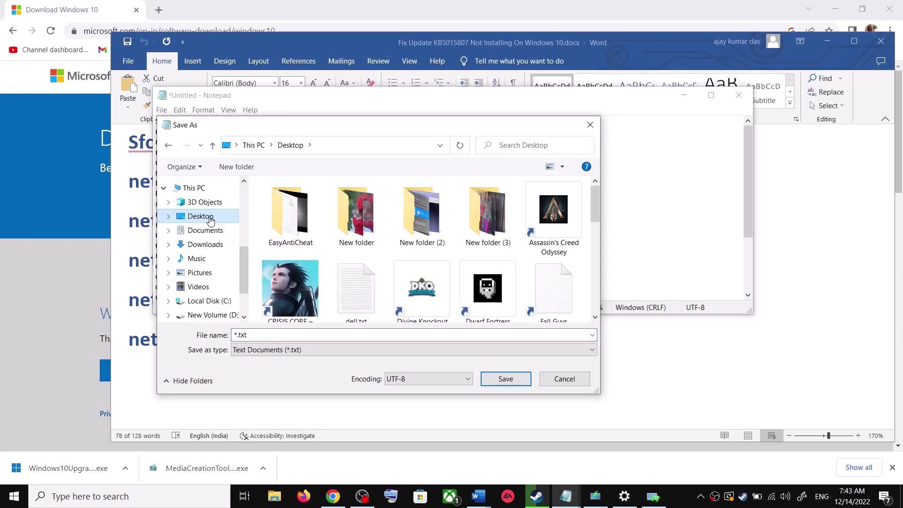
{"action": "left_click", "coordinate": [145, 276]}
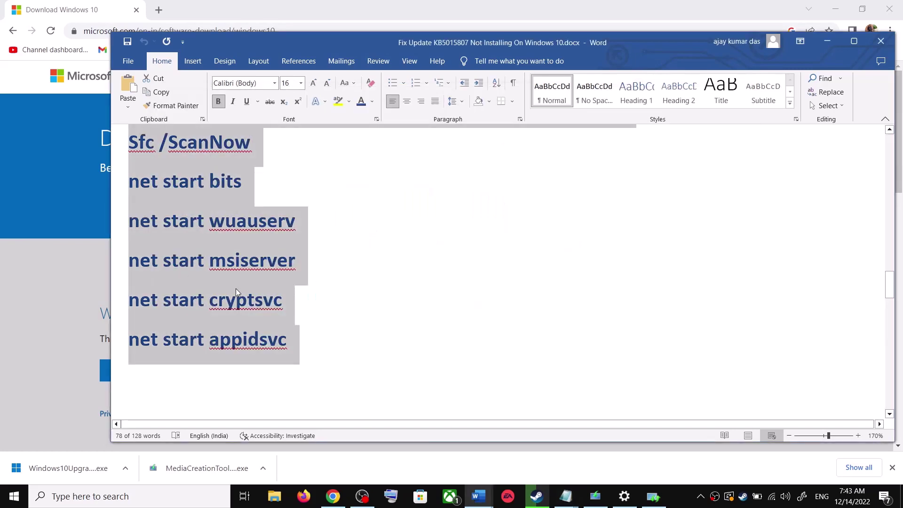
{"action": "scroll", "coordinate": [254, 298], "scroll_direction": "down", "scroll_amount": 4}
{"action": "left_click_drag", "start_coordinate": [498, 336], "coordinate": [297, 331]}
{"action": "key", "text": "alt+Tab"}
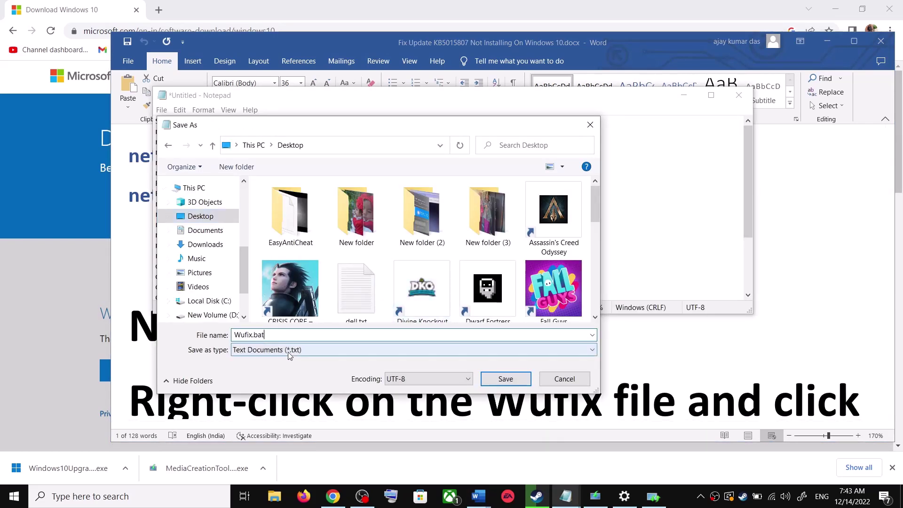
{"action": "left_click", "coordinate": [271, 352]}
{"action": "left_click", "coordinate": [256, 370]}
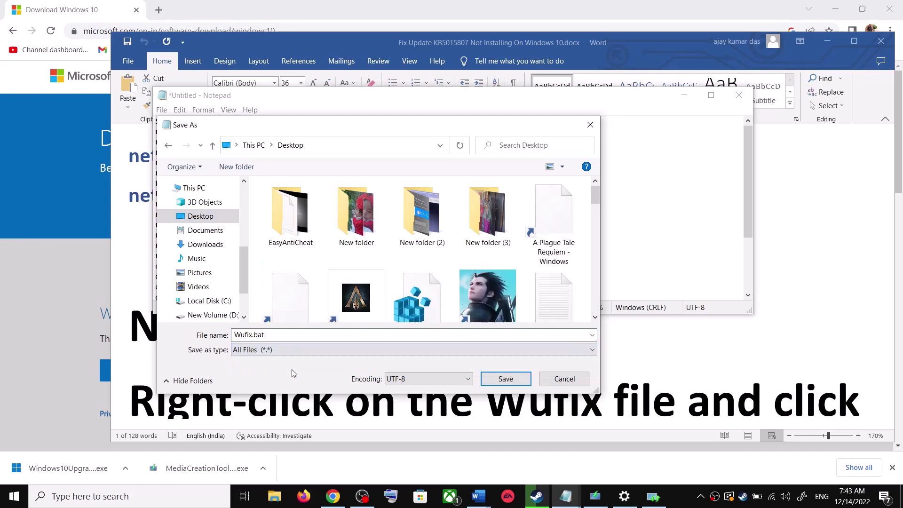
{"action": "left_click", "coordinate": [515, 379]}
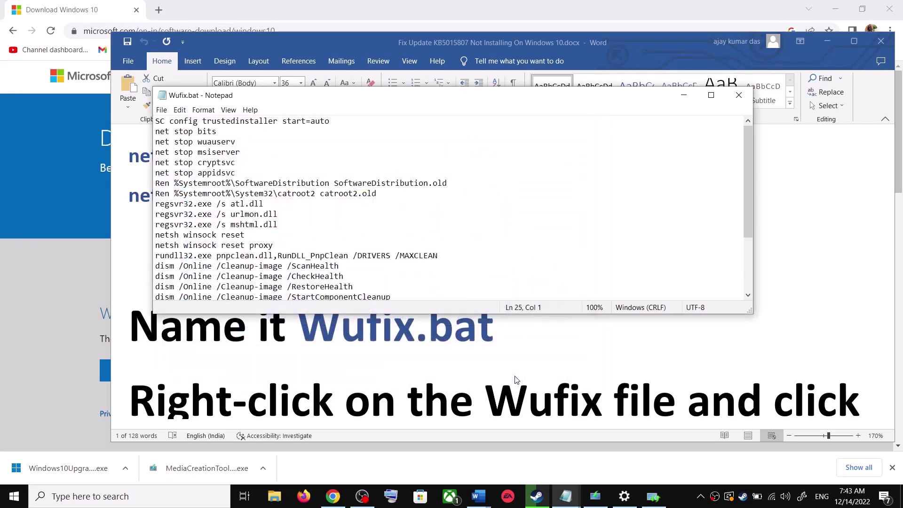
{"action": "key", "text": "super+d"}
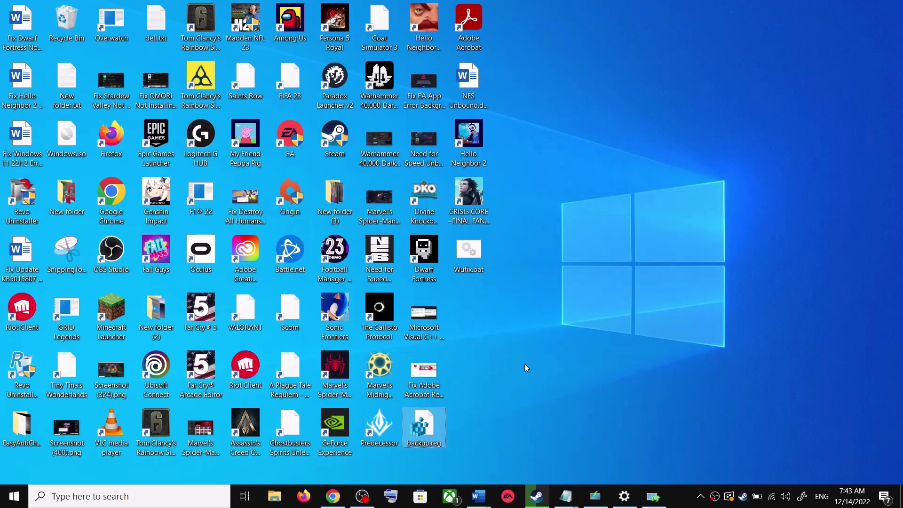
- Run Wufix.bat from the desktop as administrator
{"action": "right_click", "coordinate": [473, 254]}
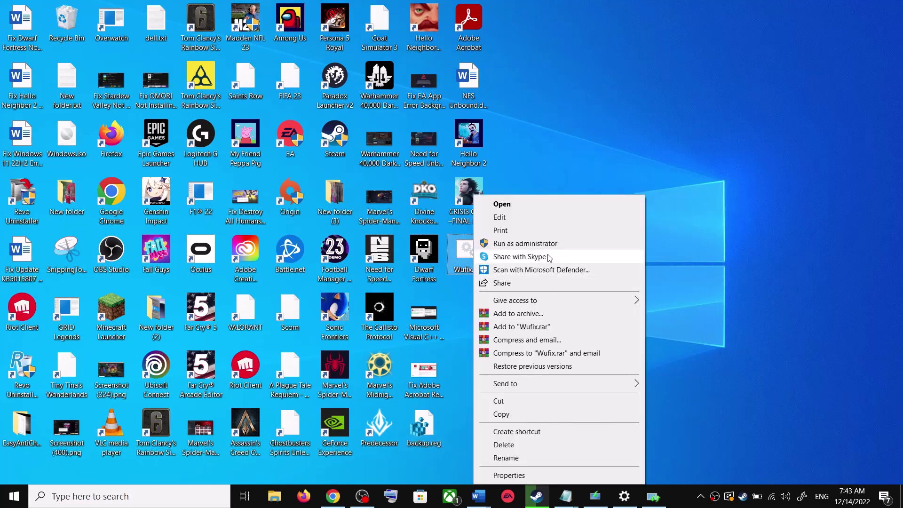
{"action": "left_click", "coordinate": [534, 164]}
{"action": "right_click", "coordinate": [468, 262]}
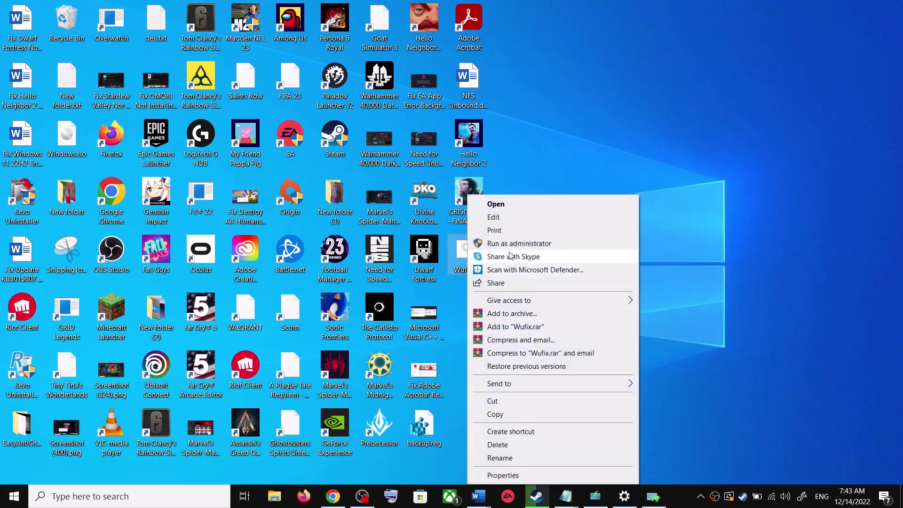
{"action": "left_click", "coordinate": [530, 248]}
{"action": "left_click", "coordinate": [502, 320]}
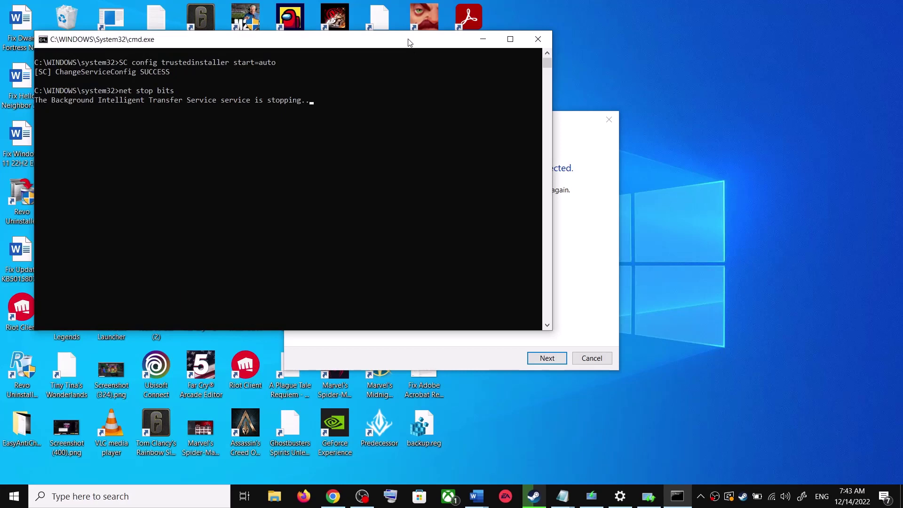
- Center the running script's command window and check the Start power options without restarting
{"action": "left_click_drag", "start_coordinate": [410, 42], "coordinate": [513, 126]}
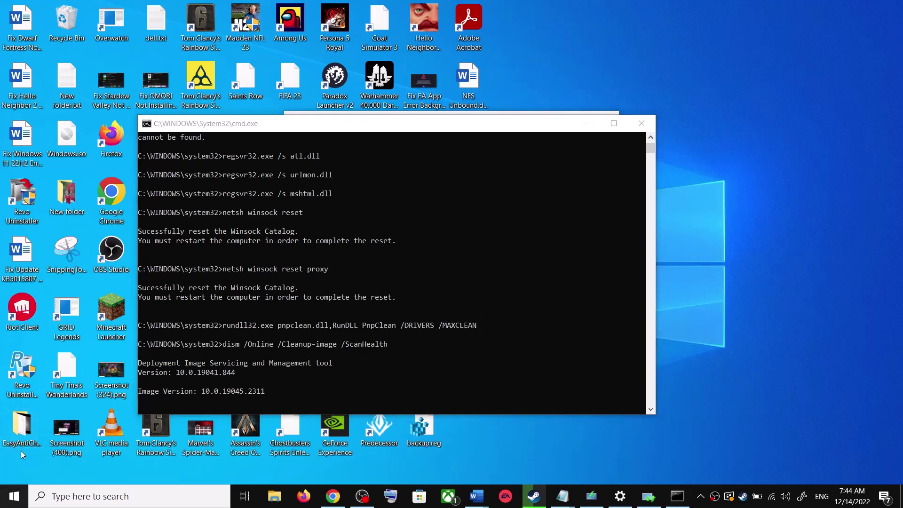
{"action": "left_click", "coordinate": [13, 497]}
{"action": "left_click", "coordinate": [20, 474]}
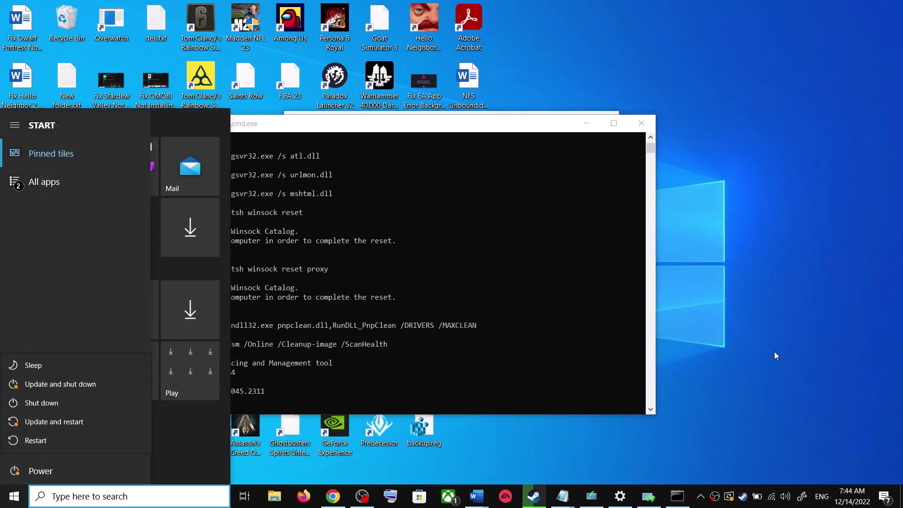
{"action": "left_click", "coordinate": [772, 277]}
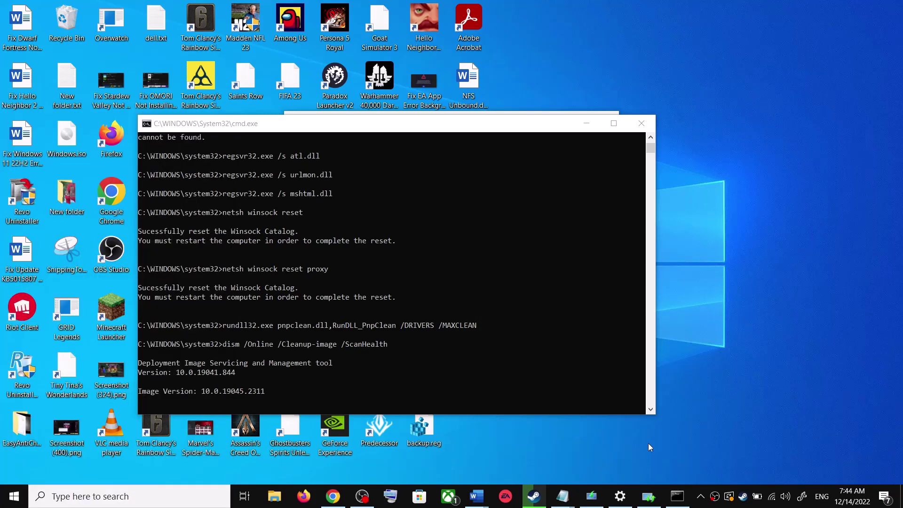
- Close the Settings window and bring the Fix Update guide back to the front
{"action": "right_click", "coordinate": [619, 496]}
{"action": "left_click", "coordinate": [618, 471]}
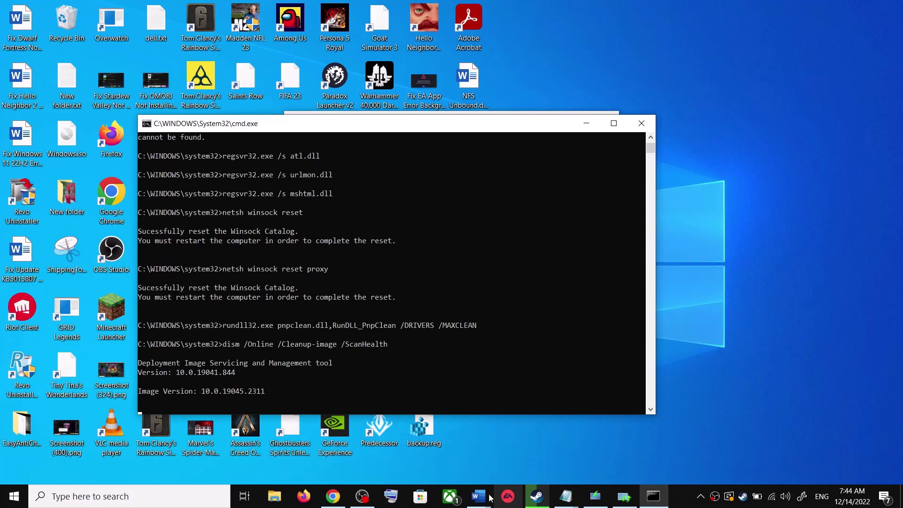
{"action": "left_click", "coordinate": [529, 409]}
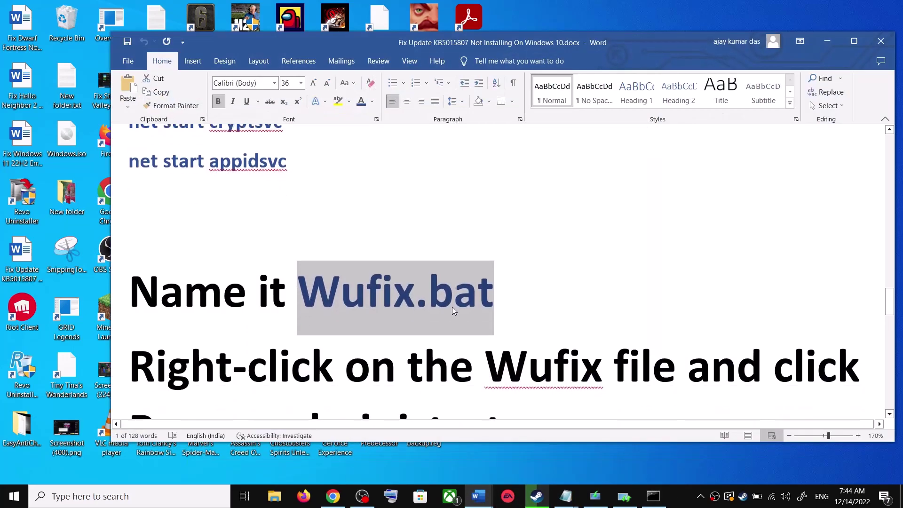
- Scroll to the guide's Step 4, highlight 'Use Media Creation Tool', then switch to the Chrome download page
{"action": "scroll", "coordinate": [452, 307], "scroll_direction": "down", "scroll_amount": 5}
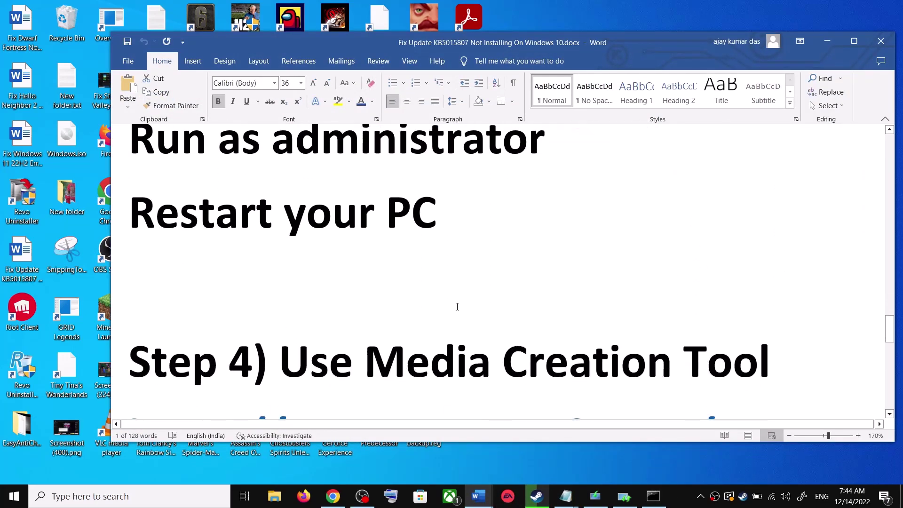
{"action": "scroll", "coordinate": [457, 306], "scroll_direction": "down", "scroll_amount": 1}
{"action": "left_click_drag", "start_coordinate": [330, 305], "coordinate": [744, 313]}
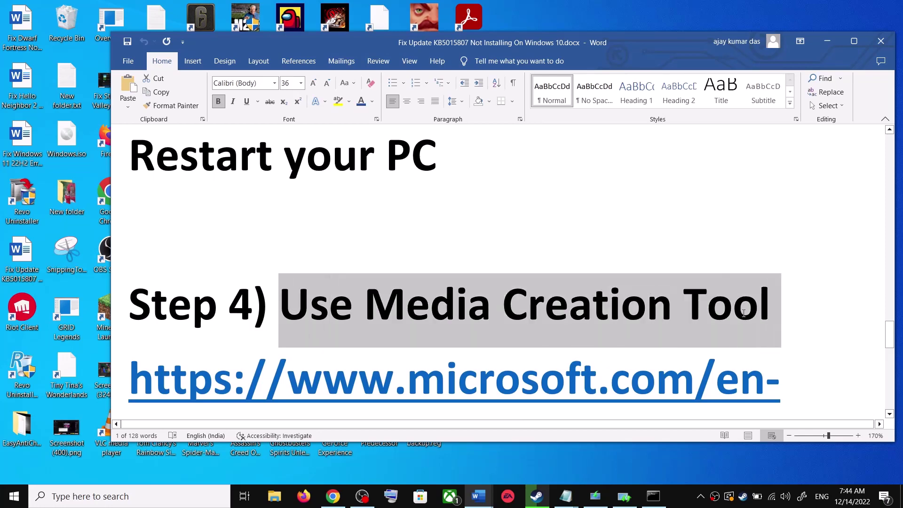
{"action": "scroll", "coordinate": [450, 328], "scroll_direction": "down", "scroll_amount": 3}
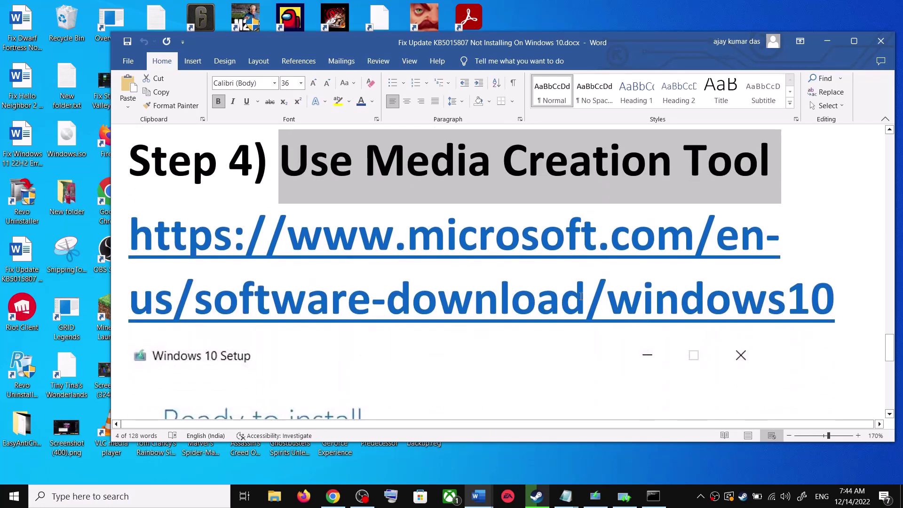
{"action": "left_click", "coordinate": [337, 501]}
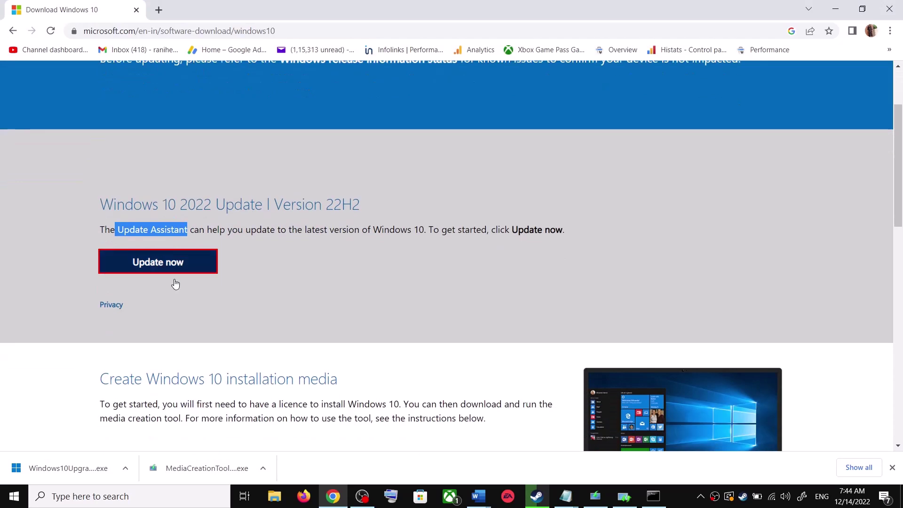
- Launch MediaCreationTool.exe from Chrome's download bar, opening Windows 10 Setup
{"action": "scroll", "coordinate": [175, 283], "scroll_direction": "down", "scroll_amount": 3}
{"action": "left_click_drag", "start_coordinate": [110, 295], "coordinate": [188, 293]}
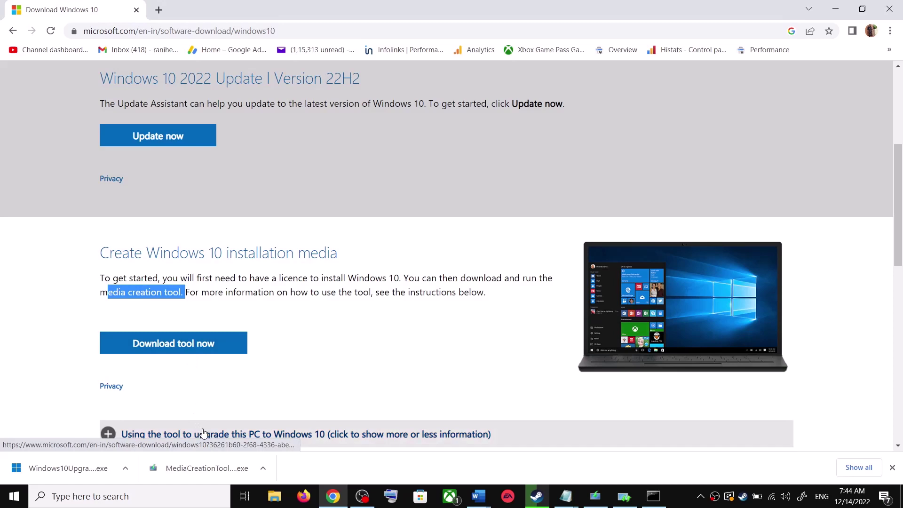
{"action": "left_click", "coordinate": [189, 469]}
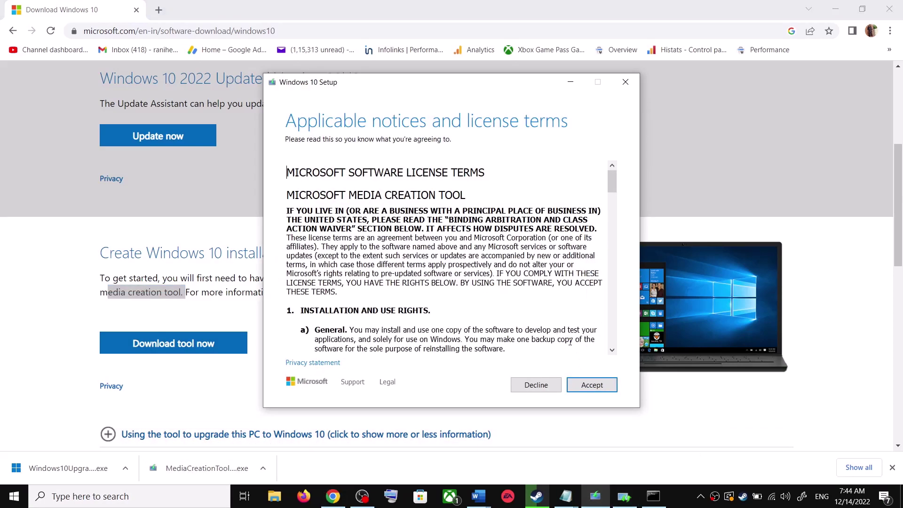
- Accept the licence terms, continue with Upgrade this PC now, and return to the Fix Update guide
{"action": "left_click", "coordinate": [611, 385]}
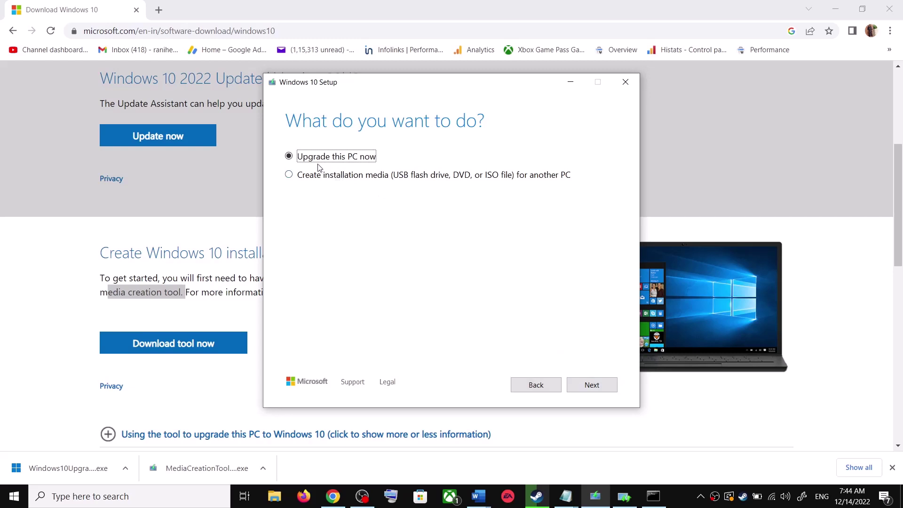
{"action": "left_click", "coordinate": [600, 385]}
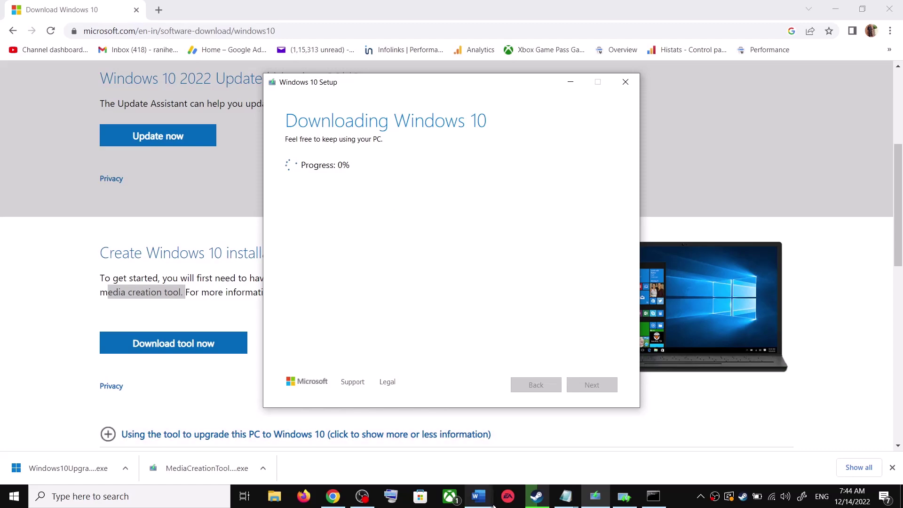
{"action": "left_click", "coordinate": [480, 496]}
{"action": "left_click", "coordinate": [551, 441]}
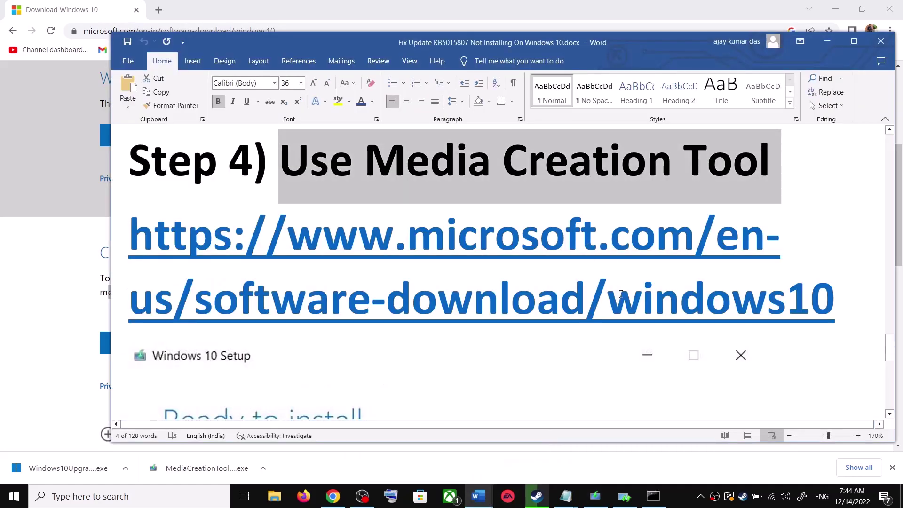
- Maximize the Word guide and scroll through its Ready to install screenshot
{"action": "scroll", "coordinate": [621, 294], "scroll_direction": "down", "scroll_amount": 5}
{"action": "left_click", "coordinate": [854, 41]}
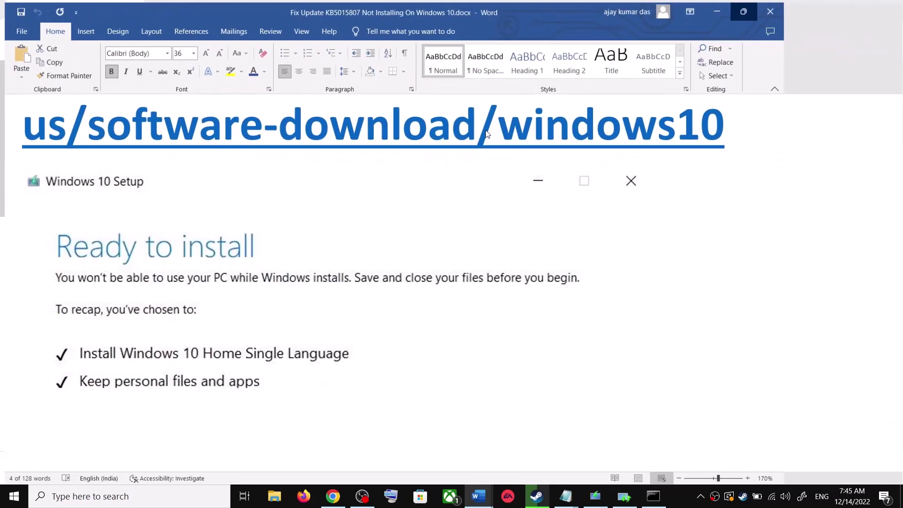
{"action": "scroll", "coordinate": [202, 272], "scroll_direction": "down", "scroll_amount": 2}
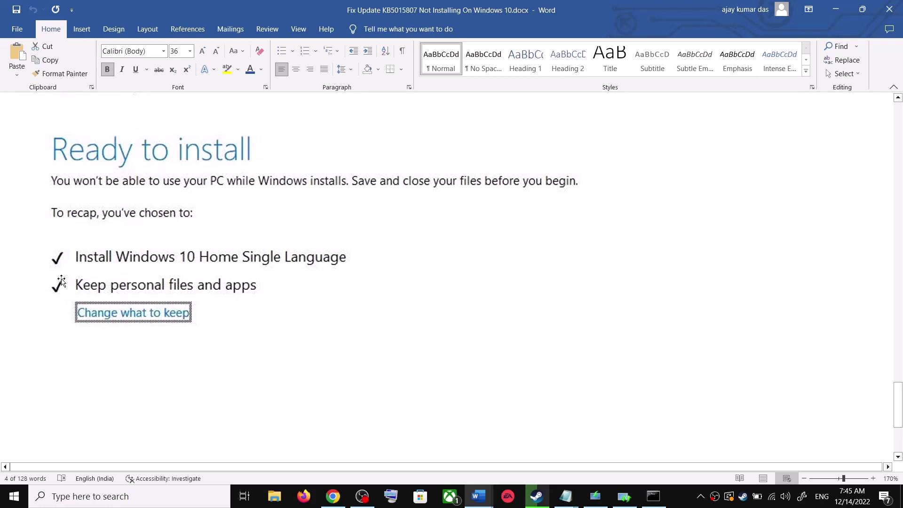
{"action": "scroll", "coordinate": [316, 284], "scroll_direction": "down", "scroll_amount": 3}
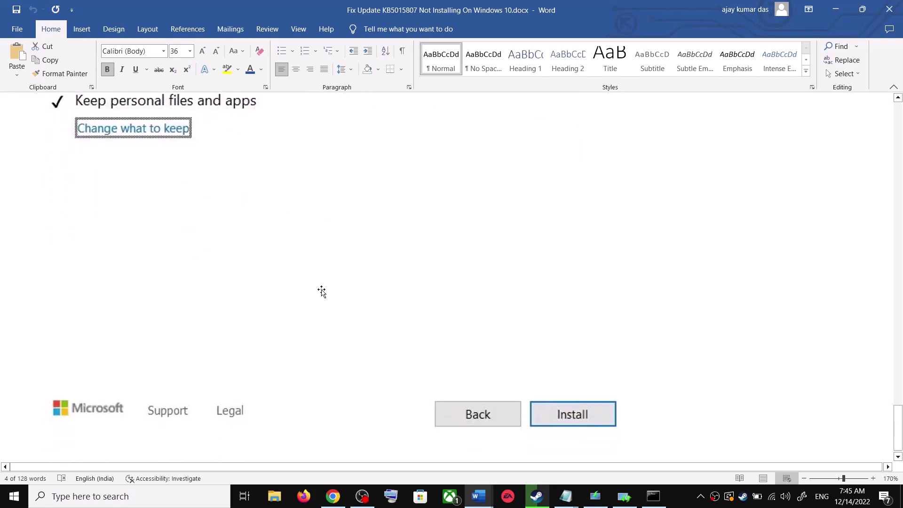
{"action": "scroll", "coordinate": [459, 325], "scroll_direction": "up", "scroll_amount": 4}
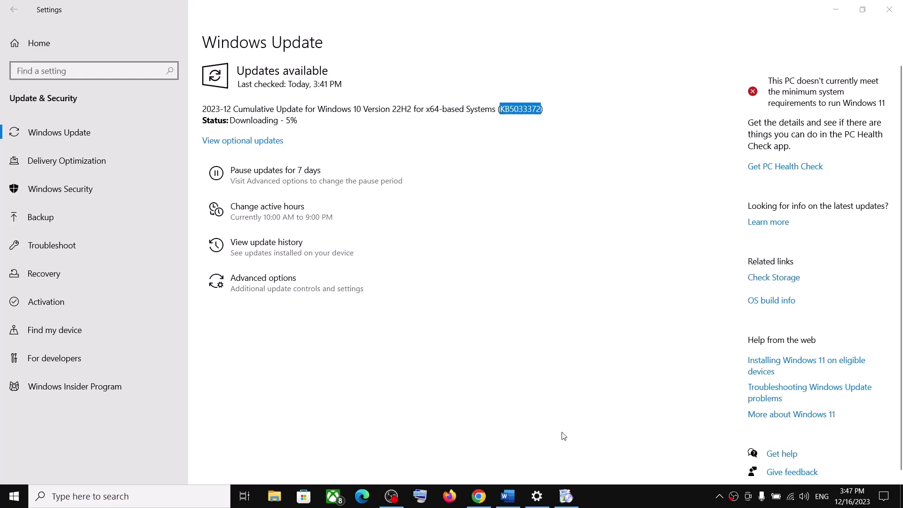
- Bring the Word note forward and select the error code 0x800F0922
{"action": "left_click", "coordinate": [508, 496]}
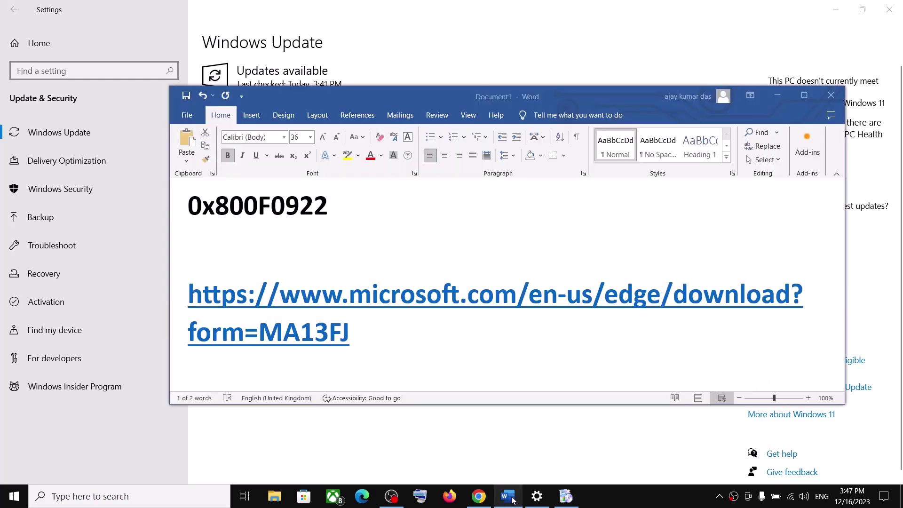
{"action": "triple_click", "coordinate": [291, 213]}
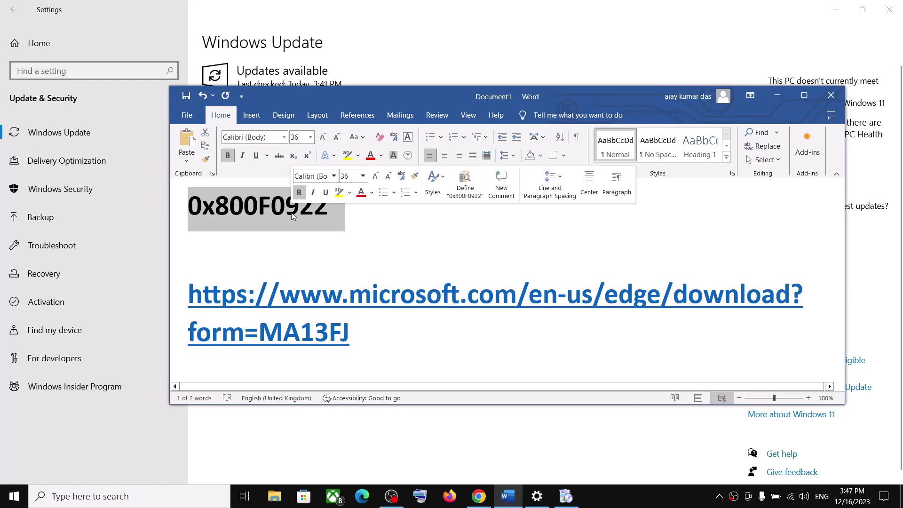
{"action": "left_click", "coordinate": [678, 503]}
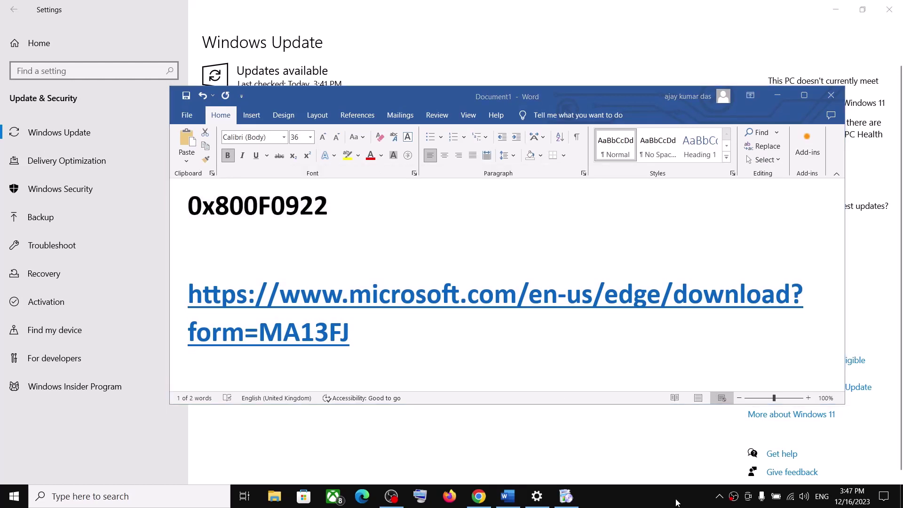